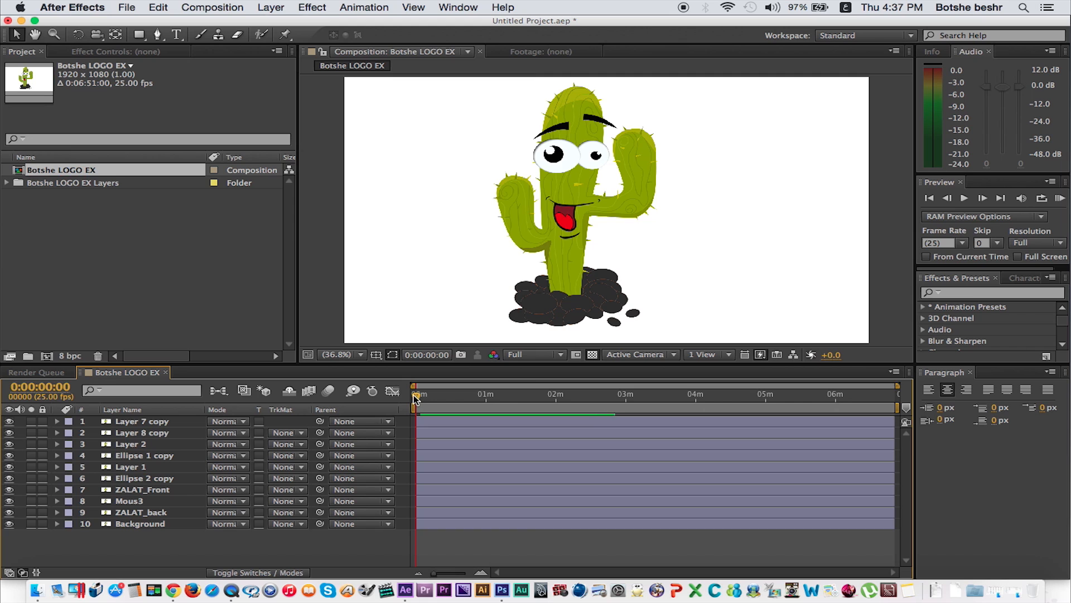
Step: Hide and show each layer above Background in turn to examine which part of the cactus it holds
{"action": "left_click", "coordinate": [10, 422]}
{"action": "left_click", "coordinate": [10, 422]}
{"action": "left_click", "coordinate": [10, 433]}
{"action": "left_click", "coordinate": [10, 445]}
{"action": "left_click", "coordinate": [10, 445]}
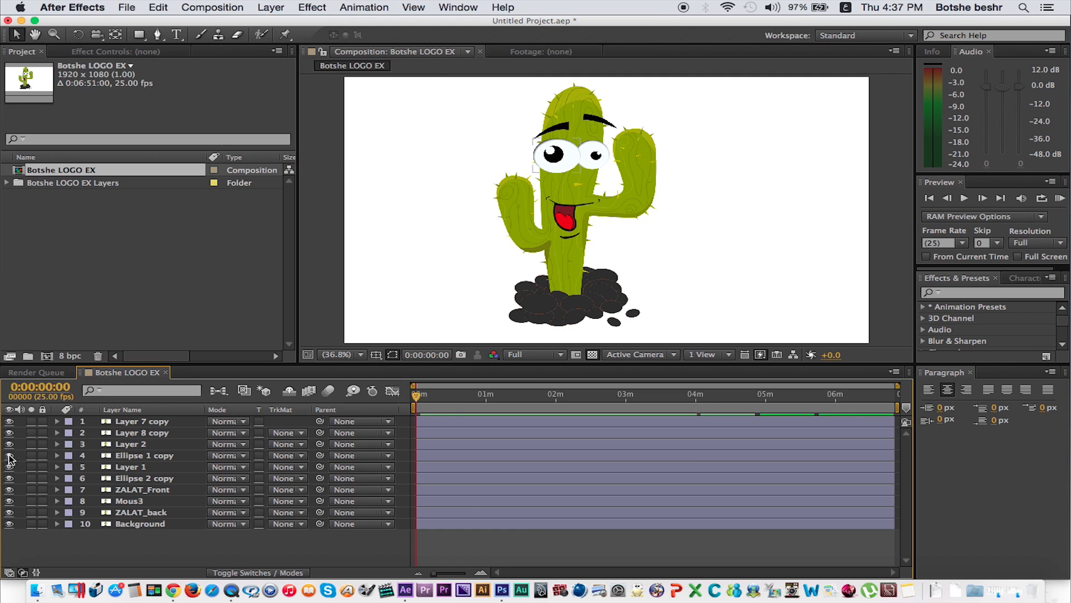
{"action": "left_click", "coordinate": [10, 455]}
{"action": "left_click", "coordinate": [9, 455]}
{"action": "left_click", "coordinate": [9, 464]}
{"action": "left_click", "coordinate": [9, 466]}
{"action": "left_click", "coordinate": [9, 467]}
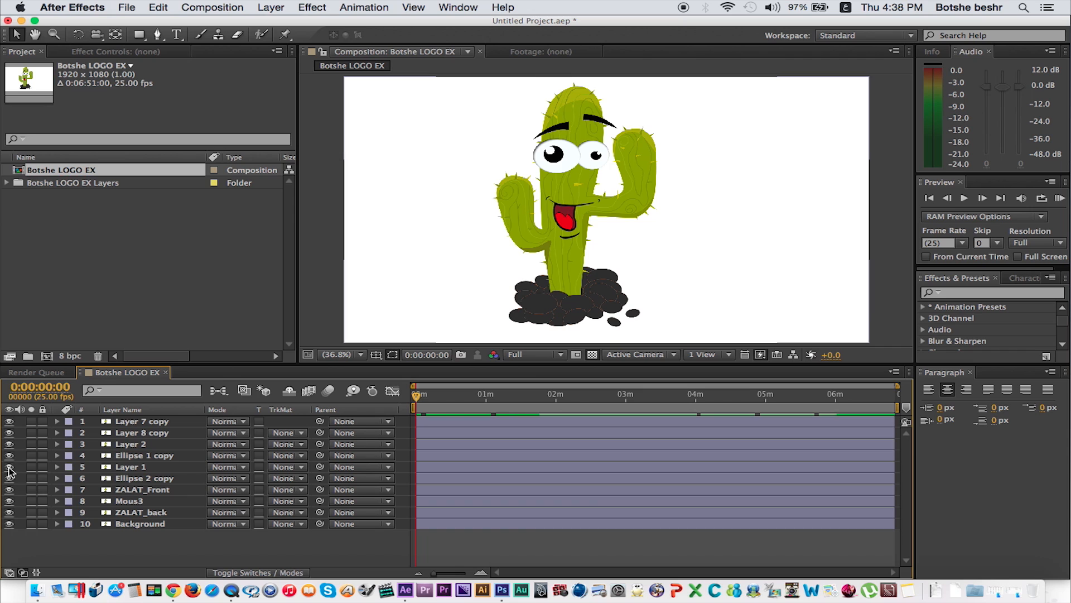
{"action": "left_click", "coordinate": [10, 478]}
{"action": "left_click", "coordinate": [9, 478]}
{"action": "left_click", "coordinate": [10, 489]}
{"action": "left_click", "coordinate": [9, 490]}
{"action": "left_click", "coordinate": [10, 502]}
{"action": "left_click", "coordinate": [10, 502]}
{"action": "left_click", "coordinate": [10, 513]}
{"action": "left_click", "coordinate": [10, 512]}
Step: Check the Background layer by hiding and showing it, and lock it
{"action": "left_click", "coordinate": [142, 527]}
{"action": "left_click", "coordinate": [10, 524]}
{"action": "left_click", "coordinate": [9, 523]}
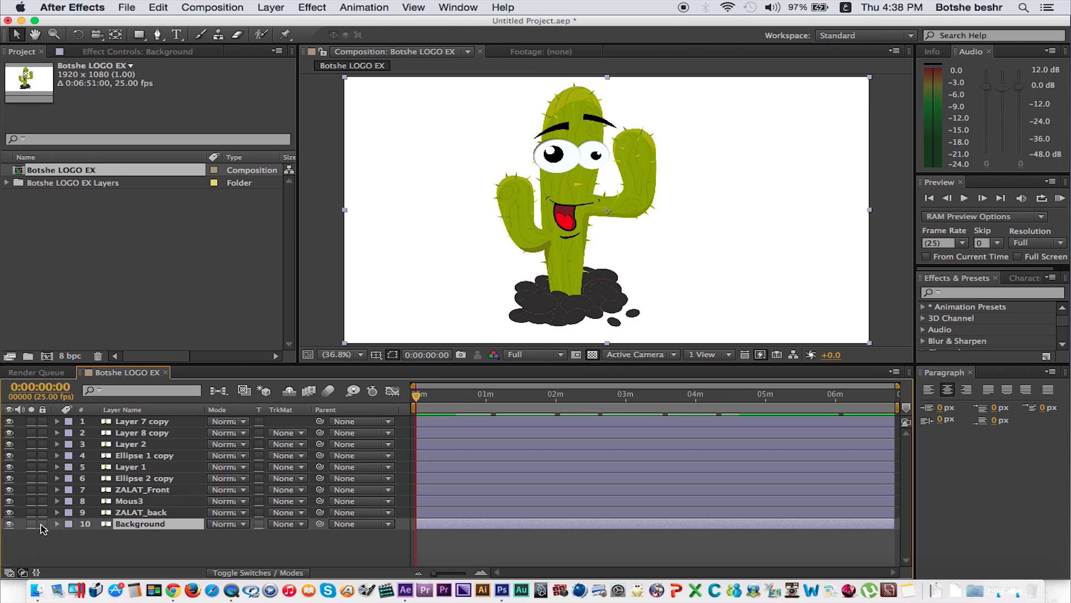
{"action": "left_click", "coordinate": [42, 524]}
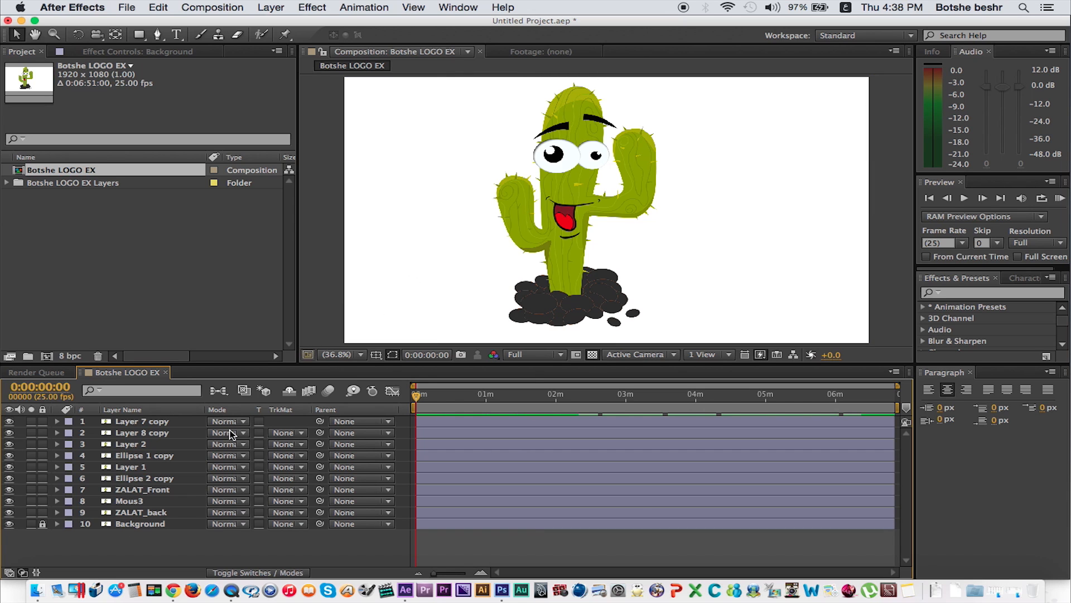
Step: Identify the ZALAT_back and ZALAT_Front soil layers by toggling their visibility, and lock both of them
{"action": "left_click", "coordinate": [155, 513]}
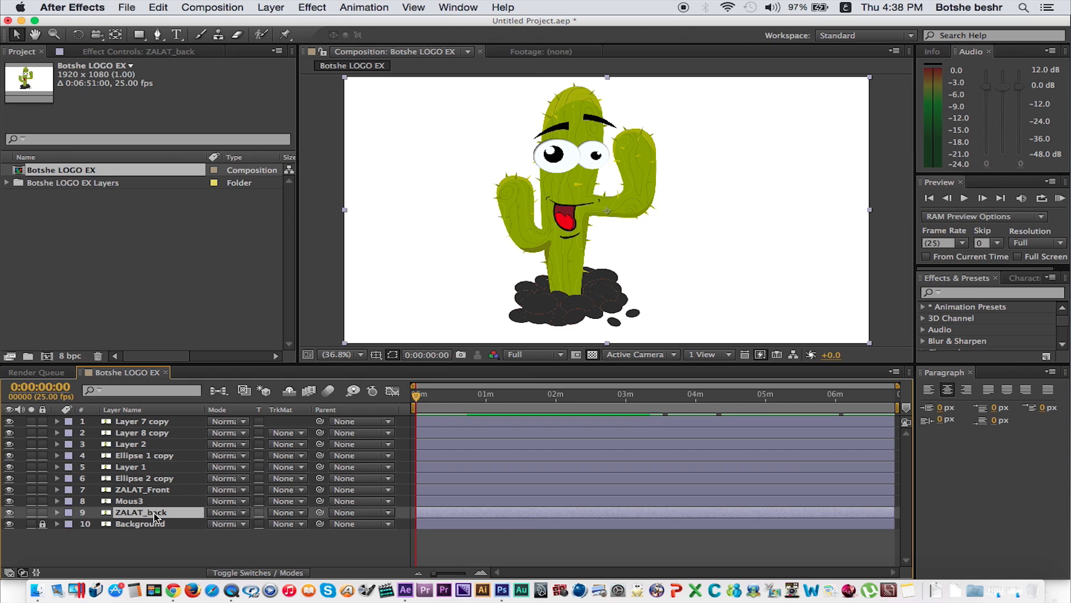
{"action": "left_click", "coordinate": [9, 512]}
{"action": "left_click", "coordinate": [10, 512]}
{"action": "left_click", "coordinate": [9, 490]}
{"action": "left_click", "coordinate": [9, 490]}
{"action": "left_click", "coordinate": [31, 490]}
{"action": "left_click", "coordinate": [31, 489]}
{"action": "left_click", "coordinate": [42, 490]}
{"action": "left_click", "coordinate": [43, 512]}
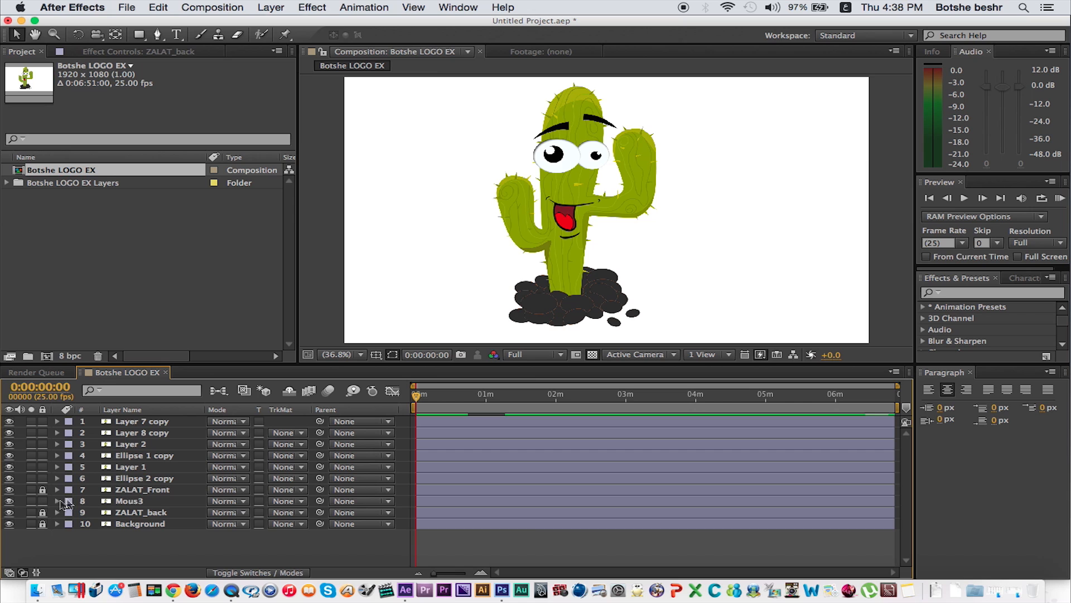
Step: Hide and show the Mous3 layer to examine which artwork it contains
{"action": "left_click", "coordinate": [134, 502]}
{"action": "left_click", "coordinate": [9, 501]}
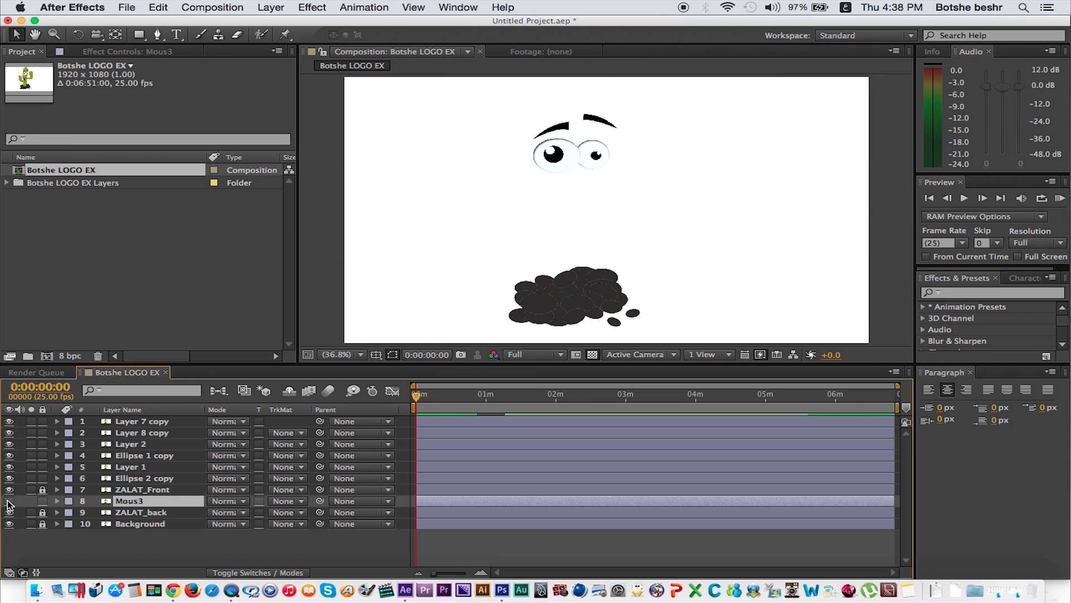
{"action": "left_click", "coordinate": [9, 501]}
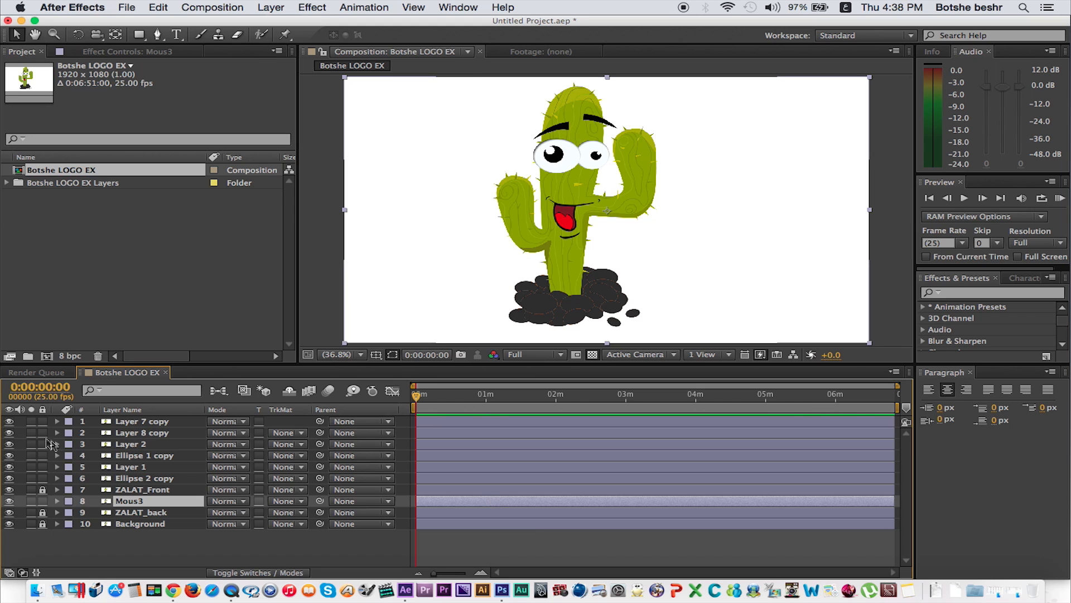
Step: Check the Layer 7 copy and Layer 8 copy layers by toggling their visibility, and parent both to Mous3
{"action": "left_click", "coordinate": [151, 422]}
{"action": "left_click", "coordinate": [10, 422]}
{"action": "left_click", "coordinate": [10, 422]}
{"action": "left_click", "coordinate": [9, 434]}
{"action": "left_click", "coordinate": [9, 433]}
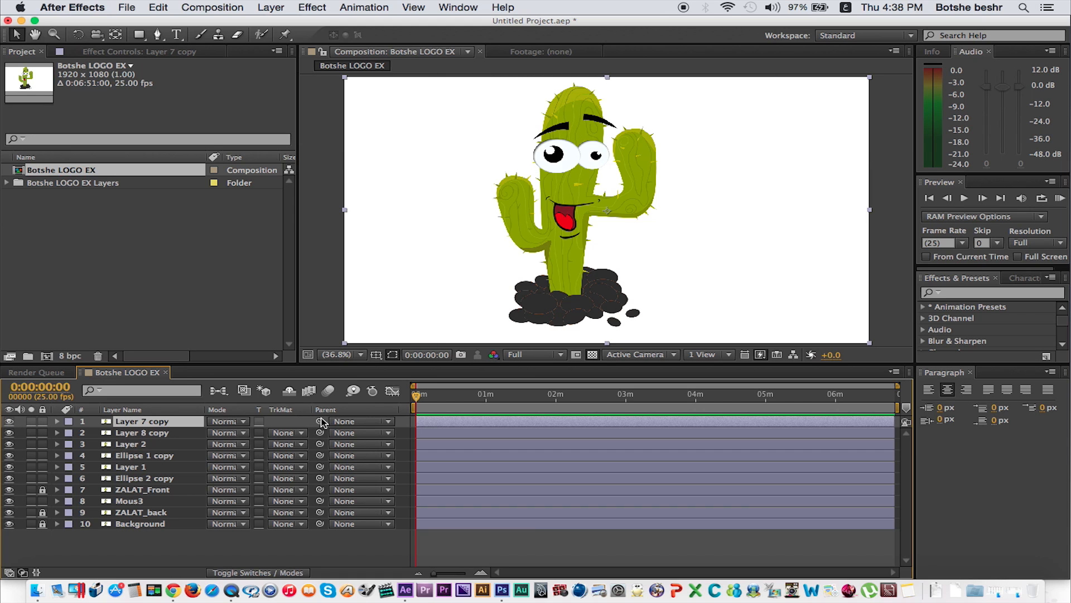
{"action": "mouse_move", "coordinate": [320, 423]}
{"action": "left_mouse_down"}
{"action": "mouse_move", "coordinate": [171, 477]}
{"action": "mouse_move", "coordinate": [140, 505]}
{"action": "left_mouse_up"}
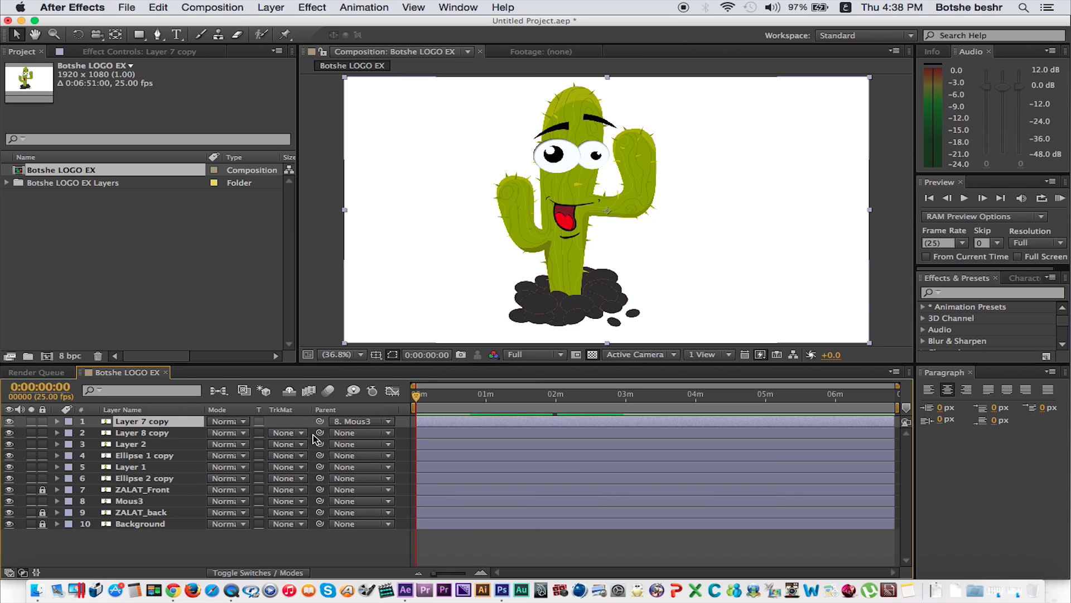
{"action": "mouse_move", "coordinate": [320, 434]}
{"action": "left_mouse_down"}
{"action": "mouse_move", "coordinate": [167, 491]}
{"action": "mouse_move", "coordinate": [165, 509]}
{"action": "mouse_move", "coordinate": [147, 501]}
{"action": "left_mouse_up"}
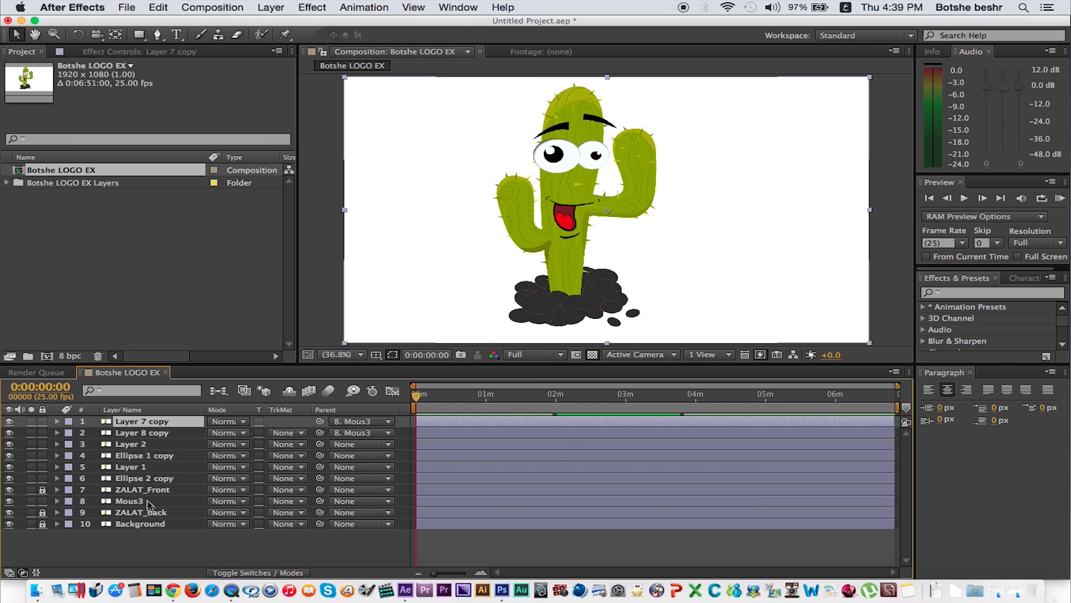
Step: Check Layer 2 and Ellipse 1 copy by toggling their visibility, and parent Layer 2 to Ellipse 1 copy
{"action": "left_click", "coordinate": [159, 445]}
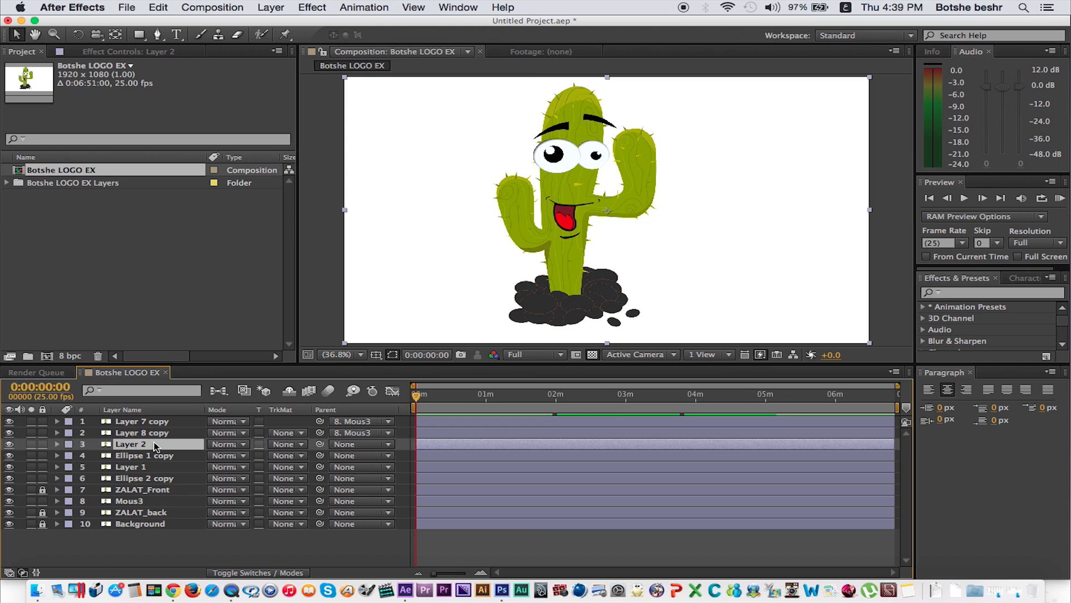
{"action": "left_click", "coordinate": [9, 445]}
{"action": "left_click", "coordinate": [9, 445]}
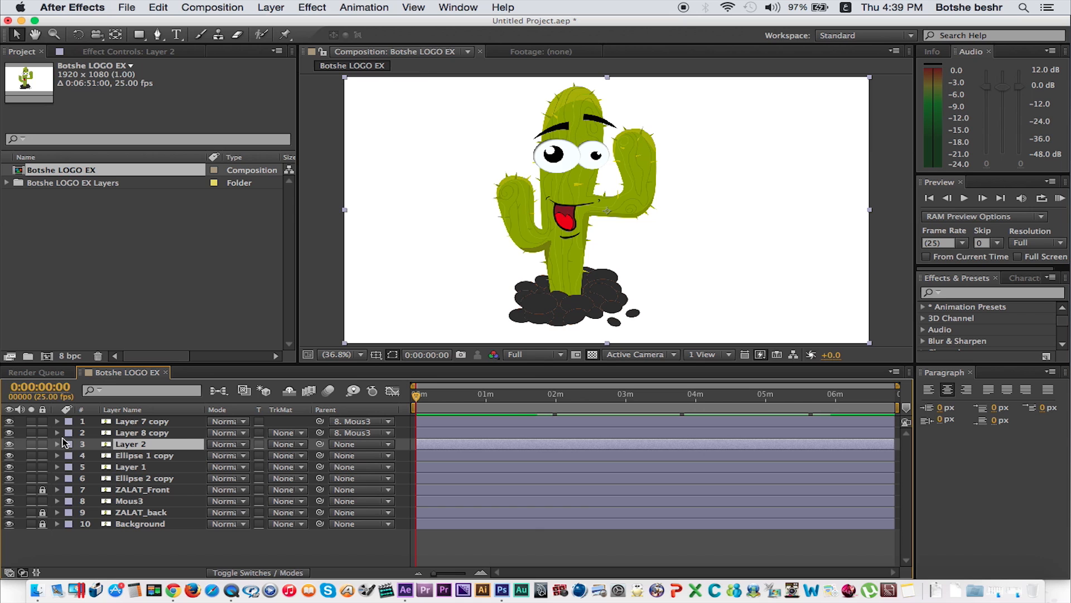
{"action": "left_click", "coordinate": [9, 456]}
{"action": "left_click", "coordinate": [10, 455]}
{"action": "left_click", "coordinate": [137, 455]}
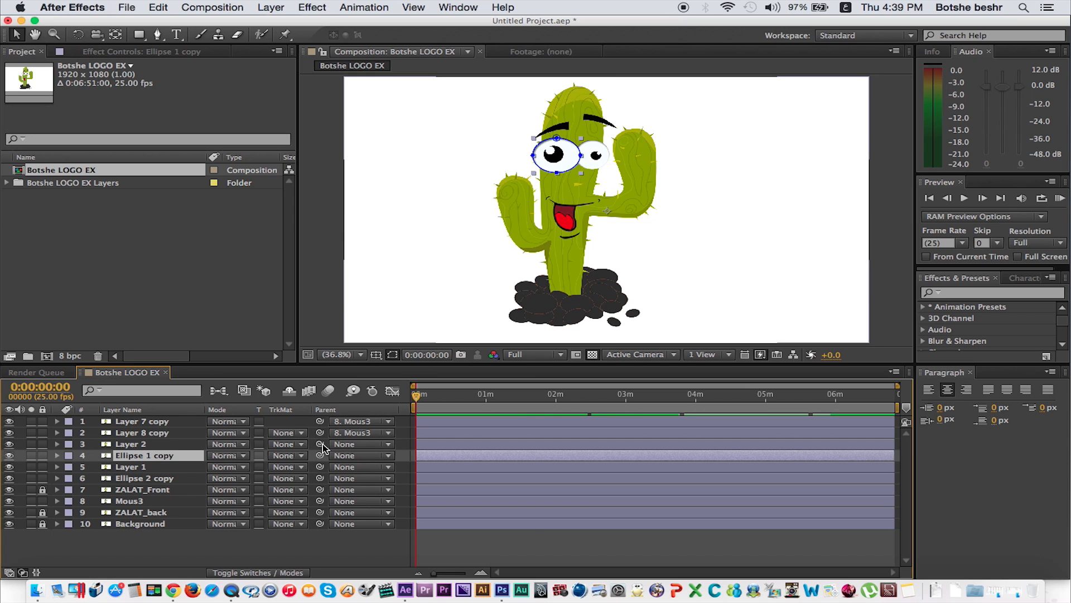
{"action": "left_click_drag", "start_coordinate": [322, 444], "coordinate": [149, 456]}
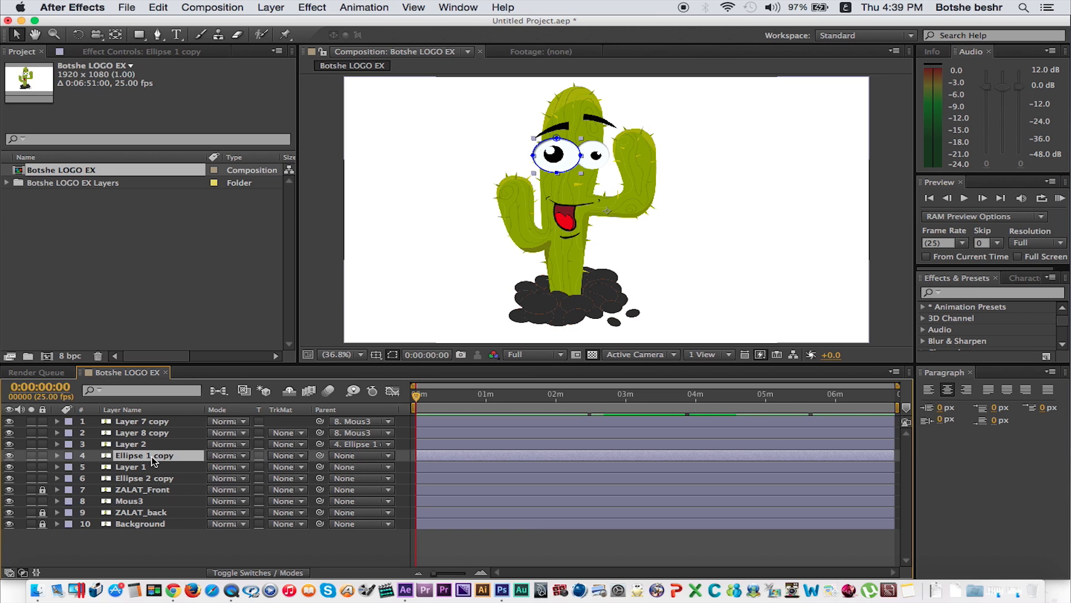
{"action": "left_click", "coordinate": [137, 468]}
{"action": "left_click", "coordinate": [140, 455]}
{"action": "key", "text": "Return"}
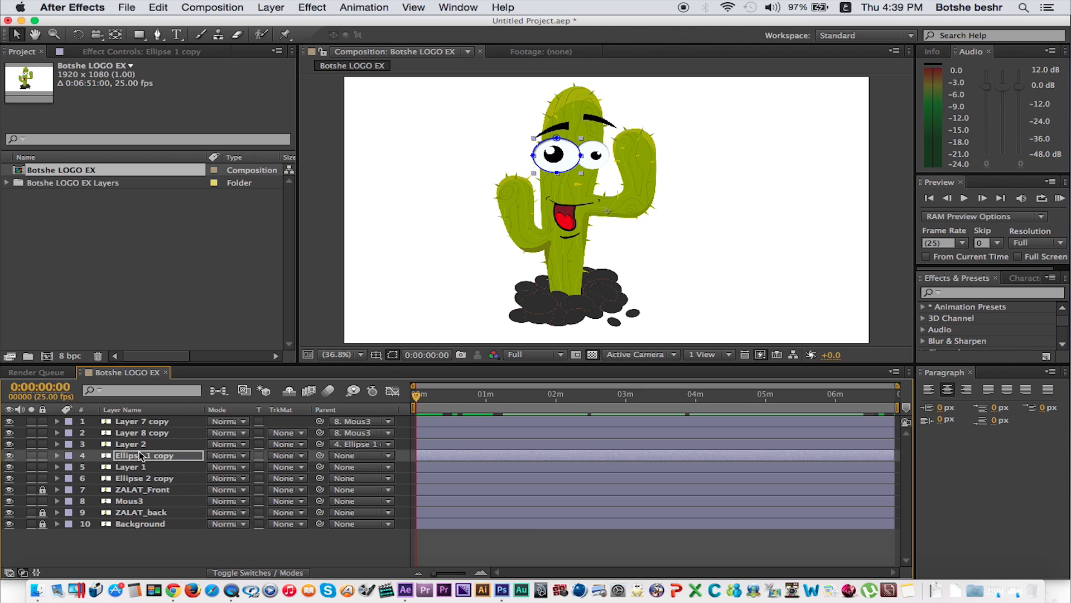
{"action": "left_click", "coordinate": [330, 242]}
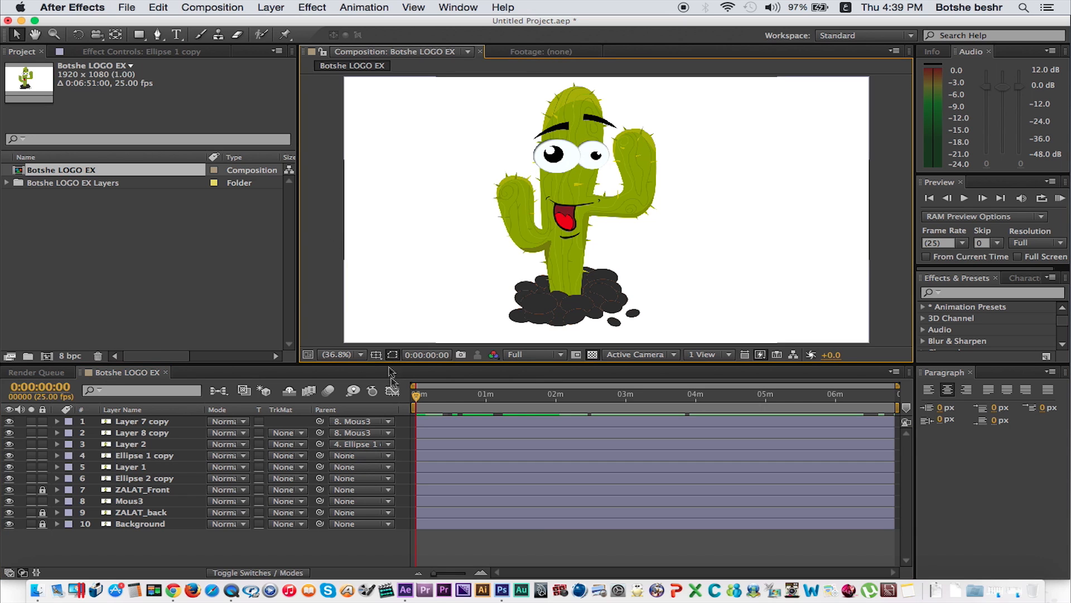
Step: Check Layer 1 and Ellipse 2 copy by toggling their visibility, and parent Layer 1 to Ellipse 2 copy
{"action": "left_click", "coordinate": [152, 466]}
{"action": "left_click", "coordinate": [9, 467]}
{"action": "left_click", "coordinate": [9, 467]}
{"action": "left_click", "coordinate": [144, 478]}
{"action": "left_click", "coordinate": [10, 478]}
{"action": "left_click", "coordinate": [10, 478]}
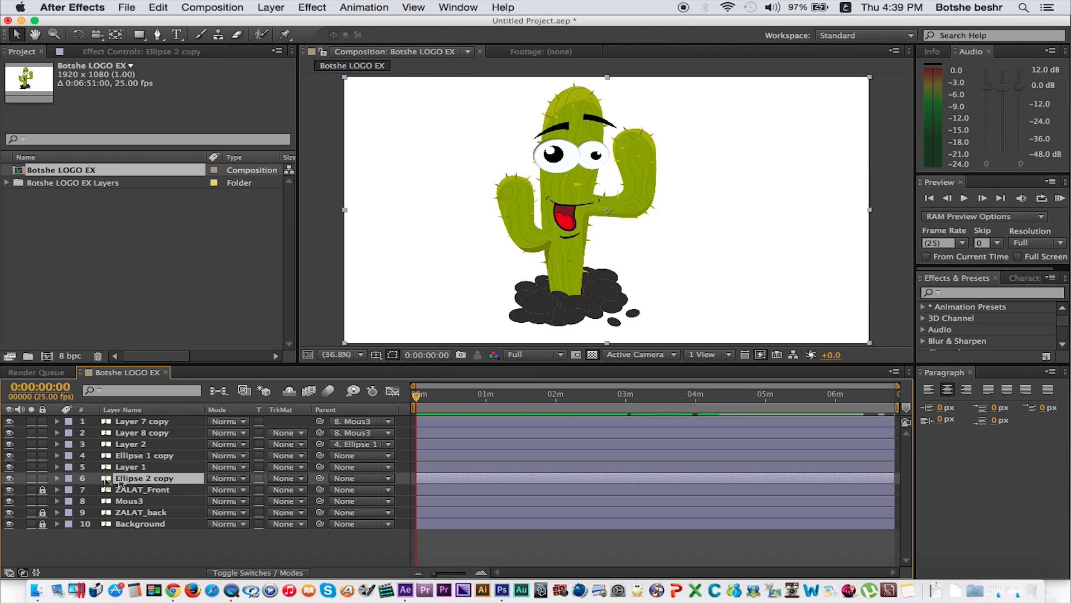
{"action": "left_click", "coordinate": [170, 468]}
{"action": "left_click_drag", "start_coordinate": [320, 468], "coordinate": [160, 481]}
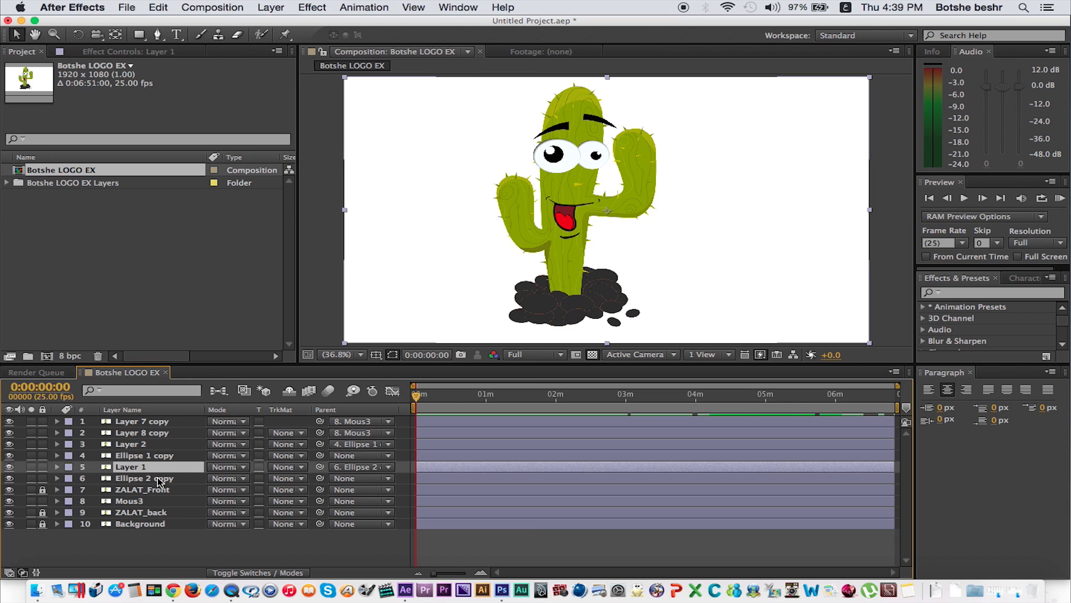
Step: Parent the Ellipse 2 copy and Ellipse 1 copy eye layers to Mous3
{"action": "left_click", "coordinate": [160, 480]}
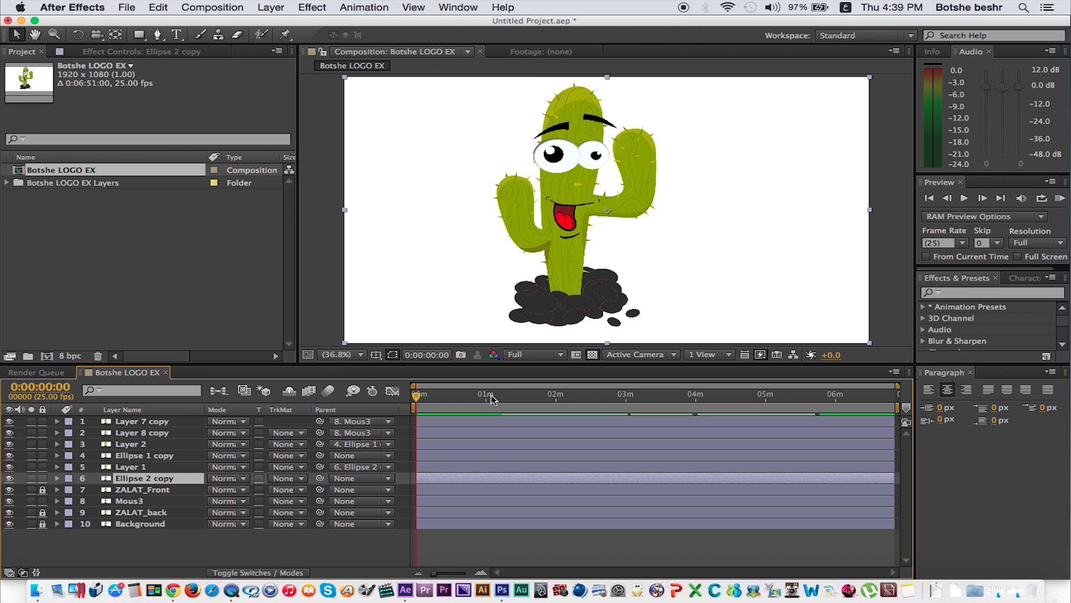
{"action": "left_click", "coordinate": [151, 502]}
{"action": "left_click", "coordinate": [156, 478]}
{"action": "left_click", "coordinate": [10, 478]}
{"action": "left_click", "coordinate": [9, 478]}
{"action": "left_click_drag", "start_coordinate": [320, 479], "coordinate": [135, 501]}
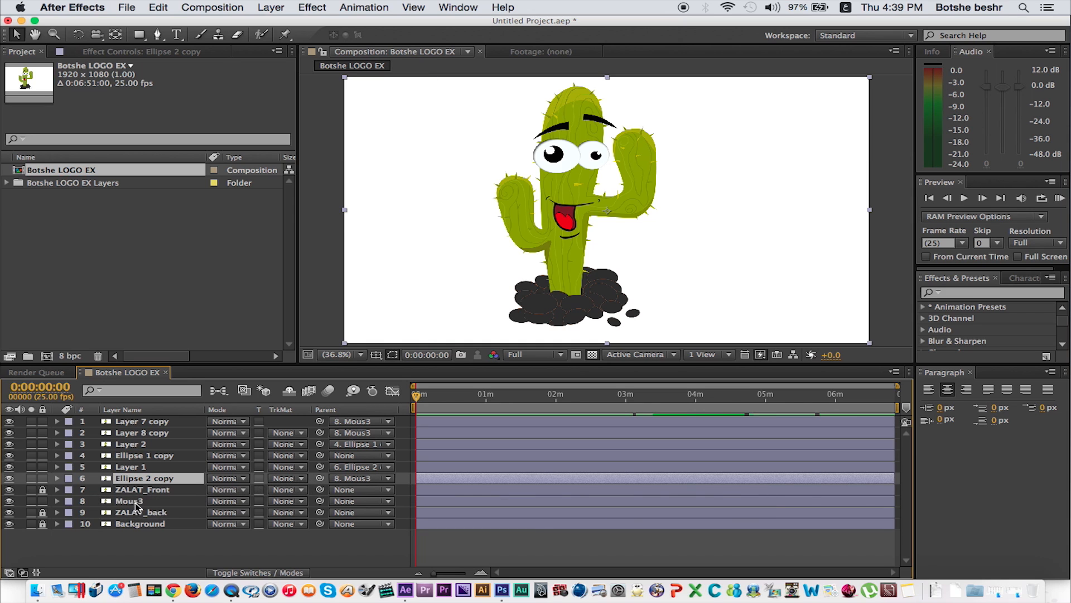
{"action": "left_click", "coordinate": [141, 456]}
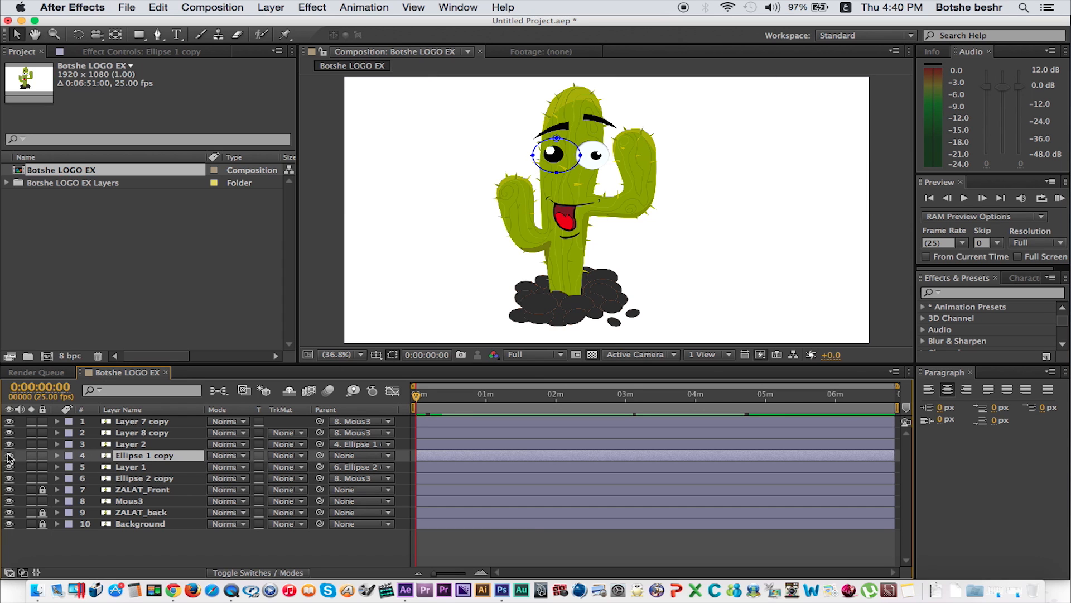
{"action": "left_click_drag", "start_coordinate": [320, 455], "coordinate": [141, 501]}
Step: Move the Mous3 layer's anchor point to the base of the cactus in the soil, at about 802, 929
{"action": "left_click", "coordinate": [142, 501]}
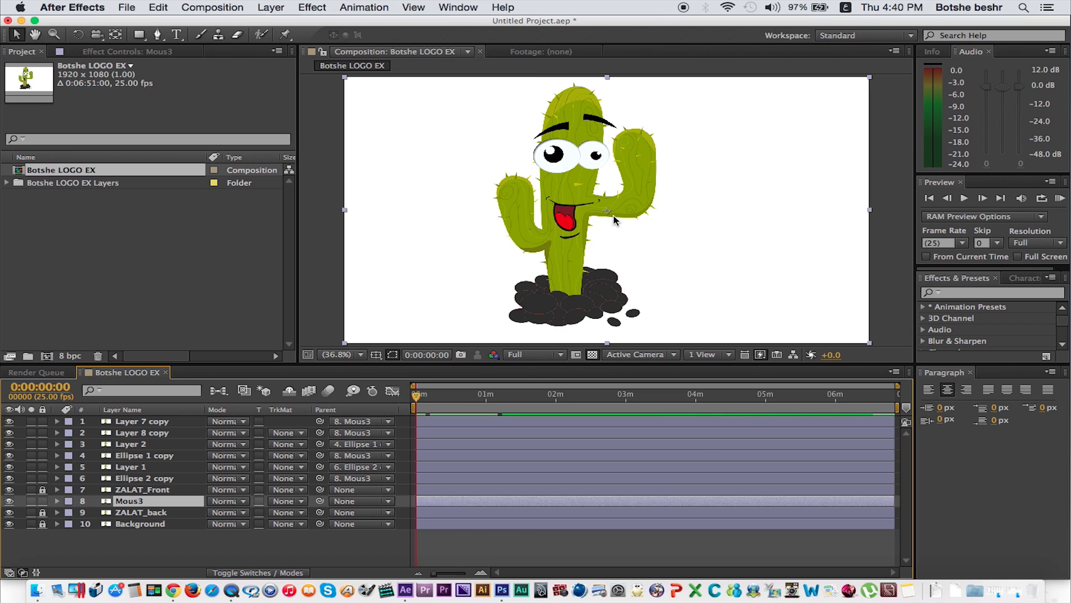
{"action": "left_click", "coordinate": [115, 34]}
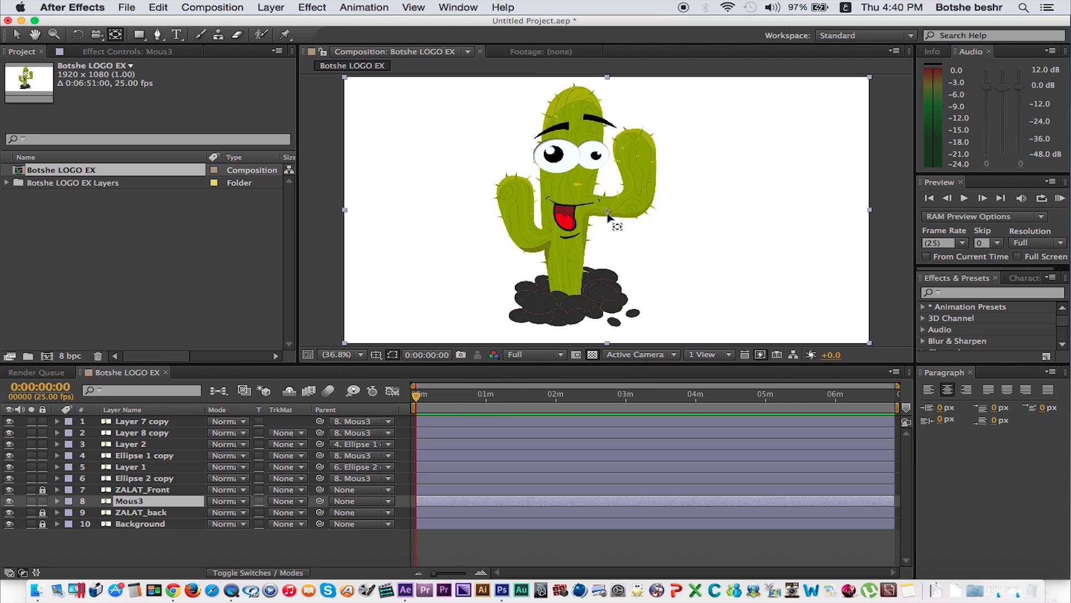
{"action": "left_click_drag", "start_coordinate": [614, 222], "coordinate": [564, 305]}
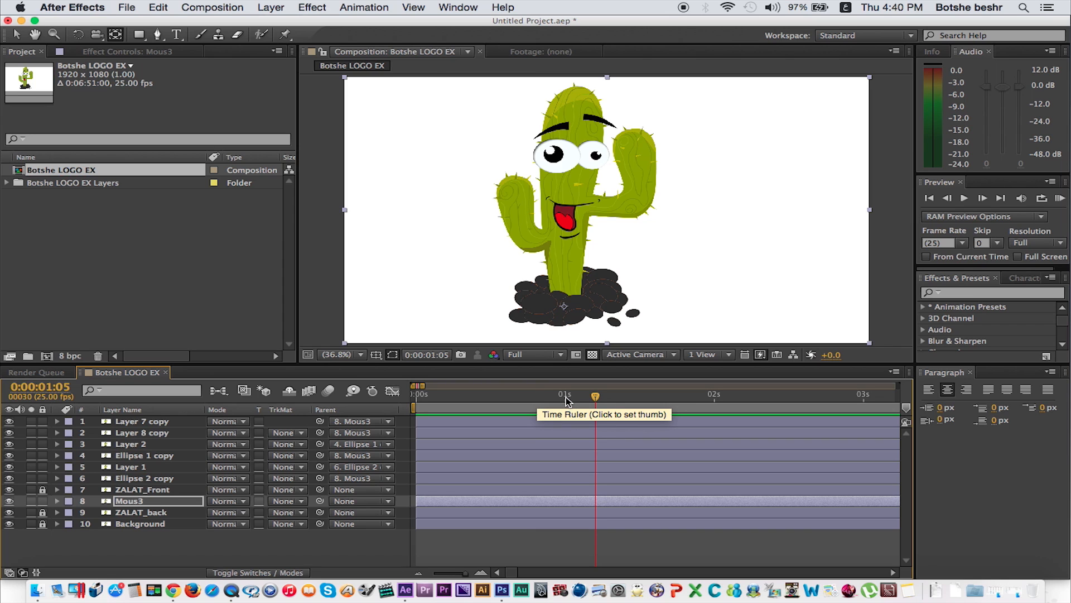
Step: Add a Scale keyframe of 100% to the Mous3 layer at 0:00:01:00
{"action": "left_click", "coordinate": [566, 397]}
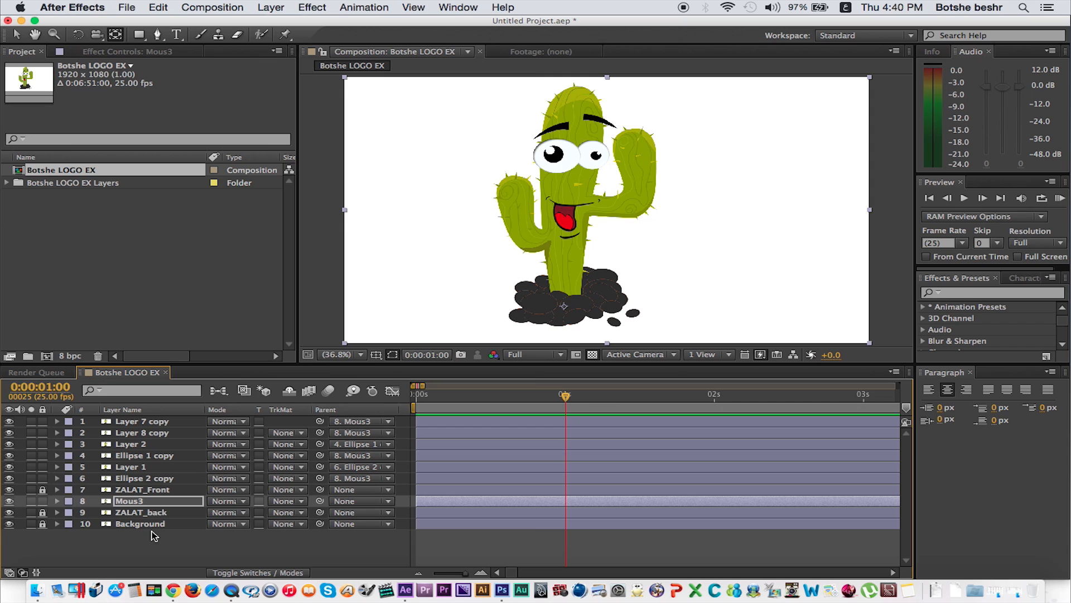
{"action": "key", "text": "s"}
{"action": "key", "text": "s"}
{"action": "left_click", "coordinate": [57, 500]}
{"action": "left_click", "coordinate": [69, 512]}
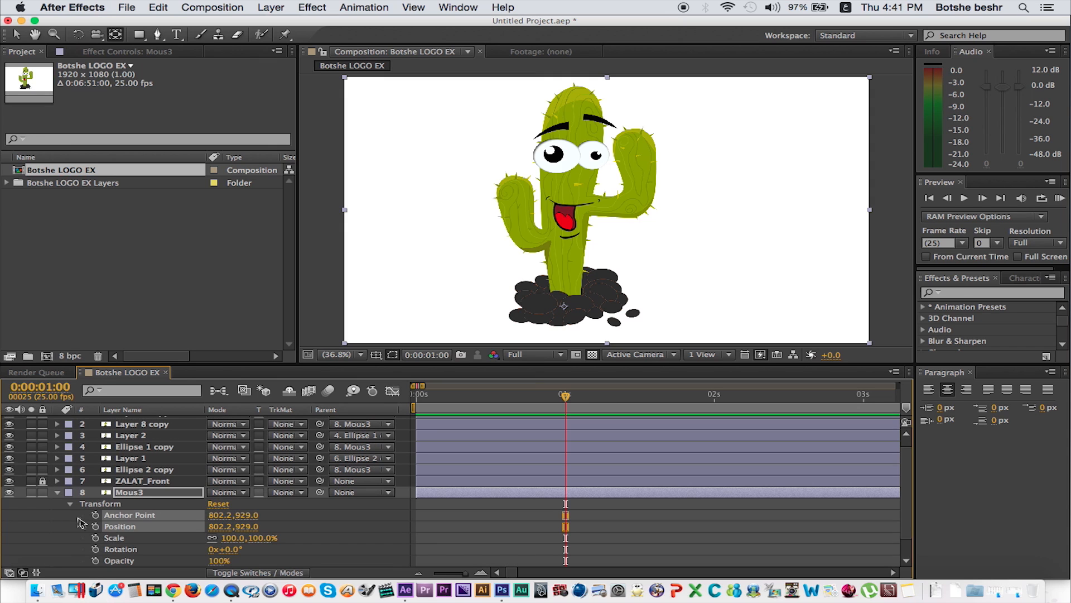
{"action": "left_click", "coordinate": [95, 538]}
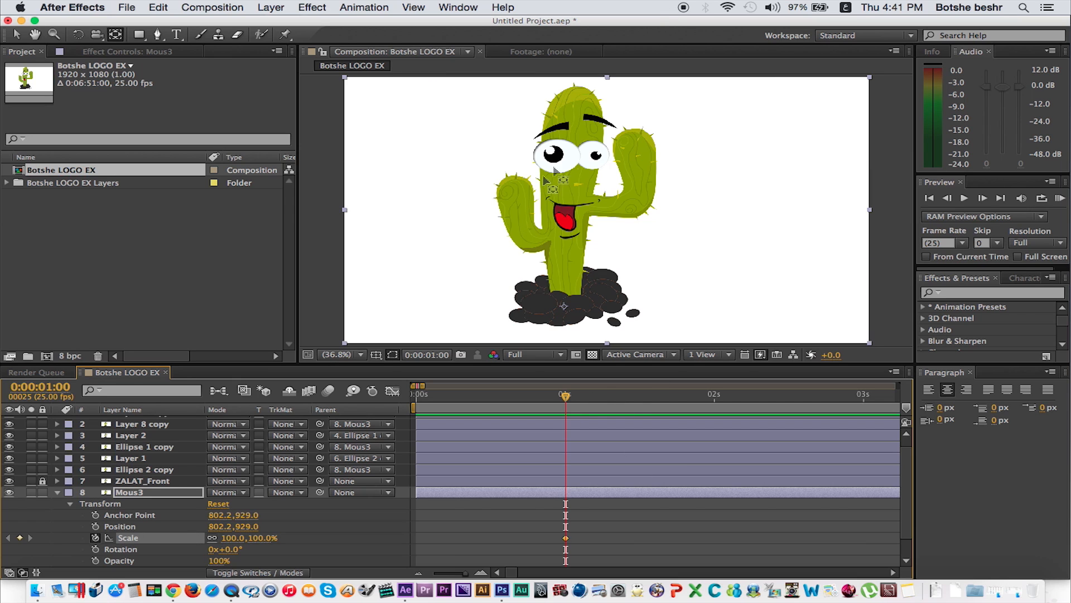
Step: Set the Mous3 layer's Scale to 0% at 0:00:00:00
{"action": "left_click_drag", "start_coordinate": [430, 401], "coordinate": [394, 397]}
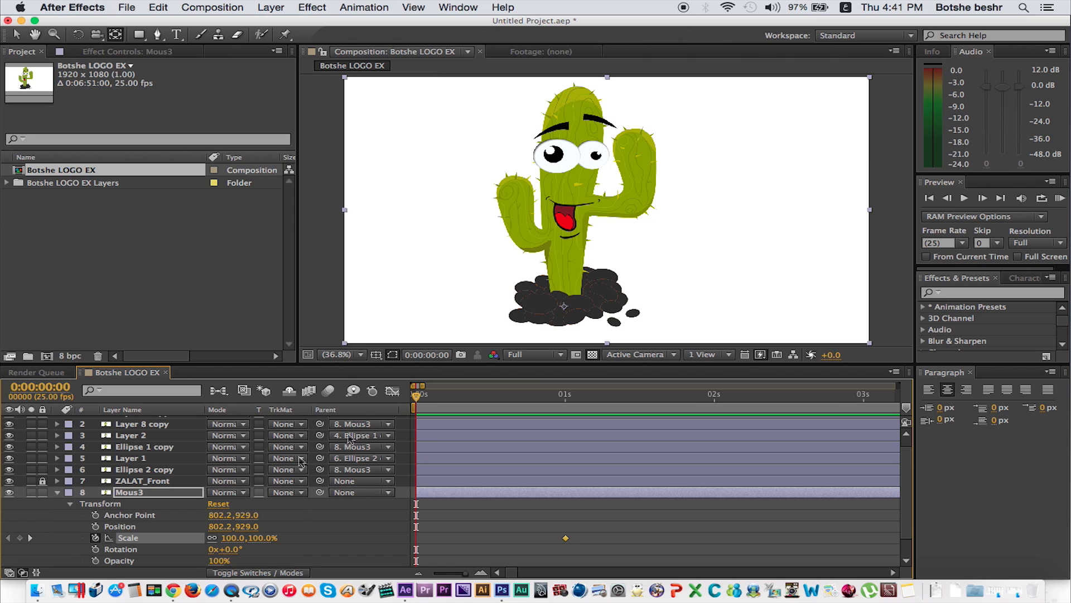
{"action": "mouse_move", "coordinate": [233, 539]}
{"action": "left_mouse_down"}
{"action": "mouse_move", "coordinate": [169, 537]}
{"action": "mouse_move", "coordinate": [225, 541]}
{"action": "mouse_move", "coordinate": [215, 540]}
{"action": "left_mouse_up"}
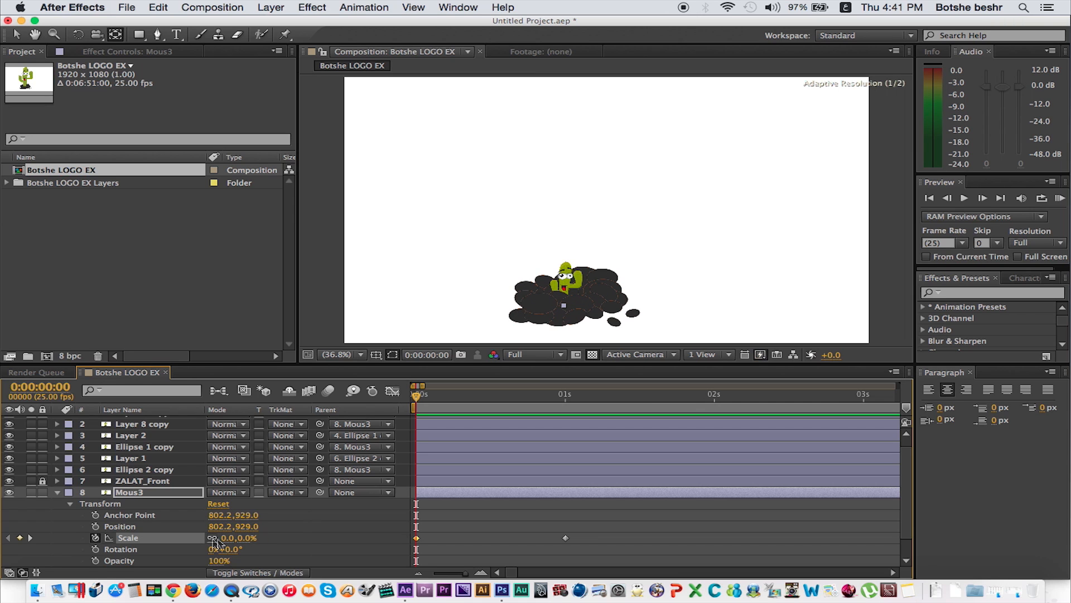
{"action": "left_click", "coordinate": [502, 526]}
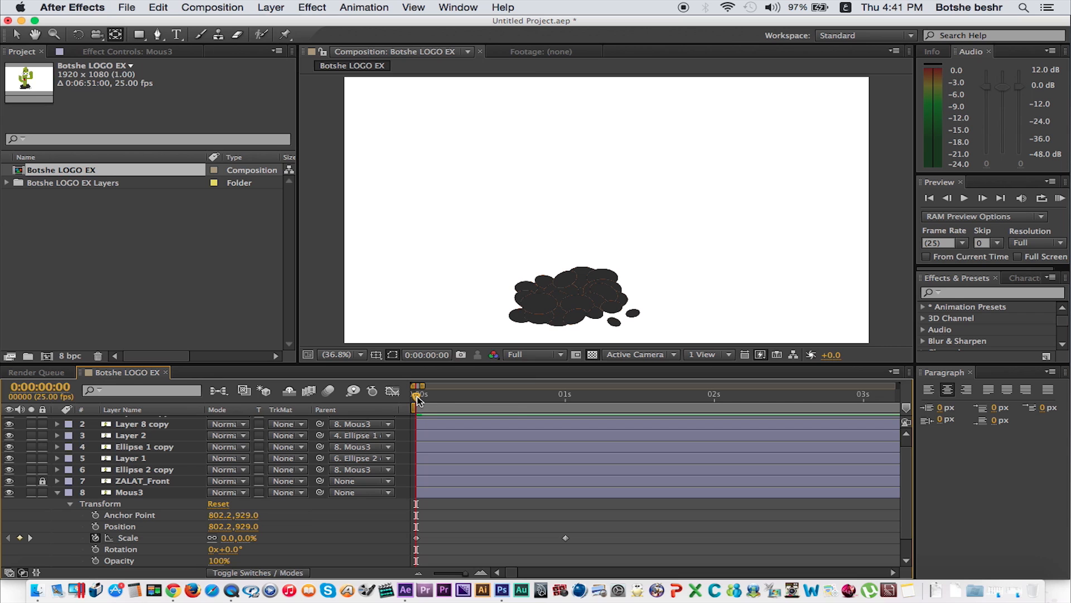
Step: Play the cactus growth animation twice from near the start to review it
{"action": "key", "text": "space"}
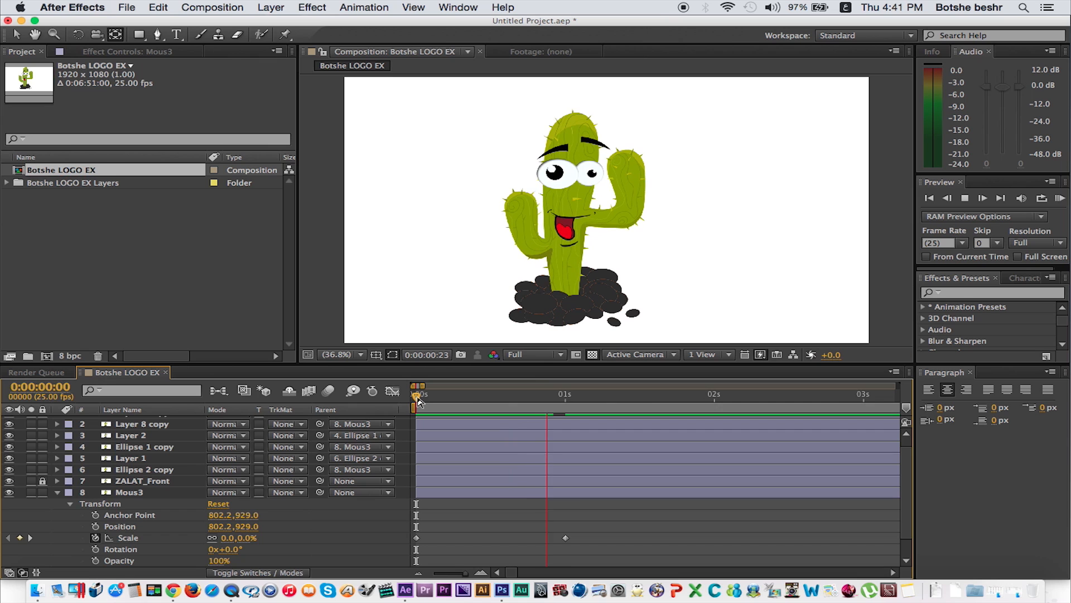
{"action": "key", "text": "space"}
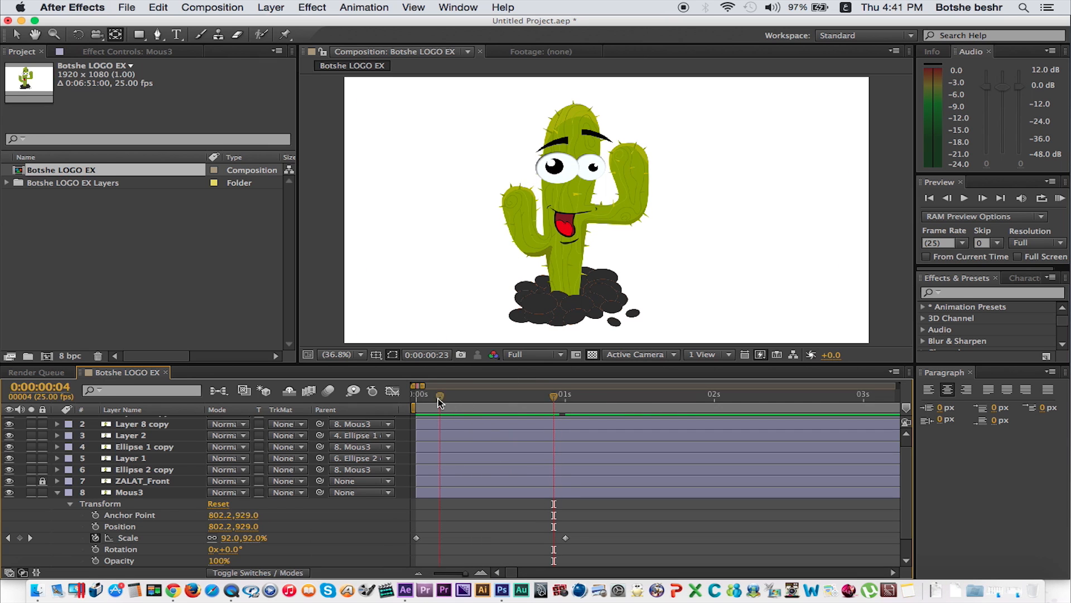
{"action": "left_click", "coordinate": [411, 397]}
{"action": "key", "text": "space"}
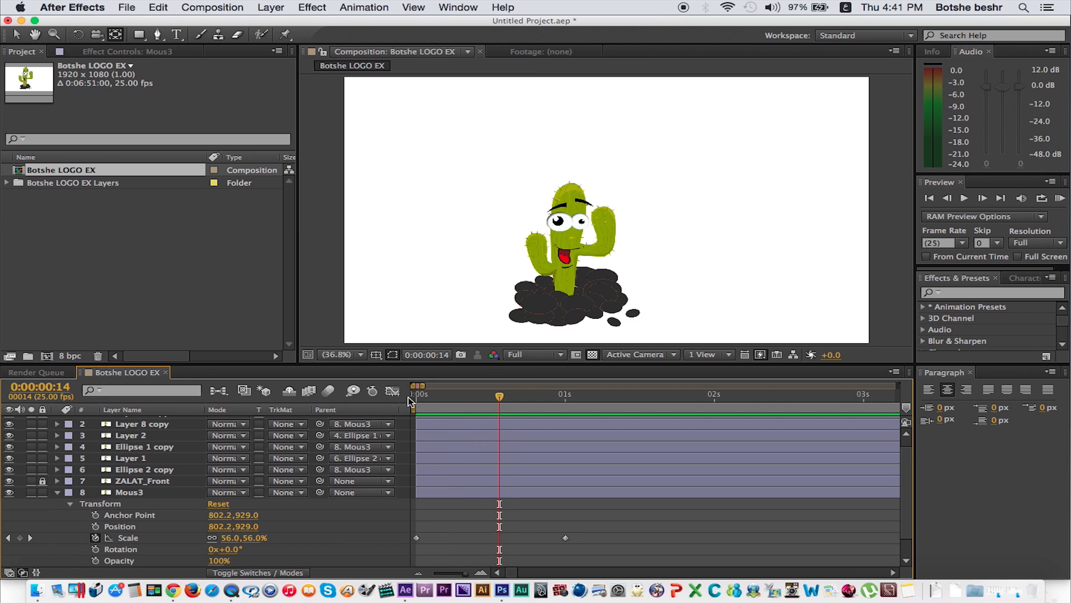
Step: Enable motion blur for the composition and for the Mous3 layer, showing the layer switches and hiding the blending modes columns
{"action": "left_click", "coordinate": [329, 392]}
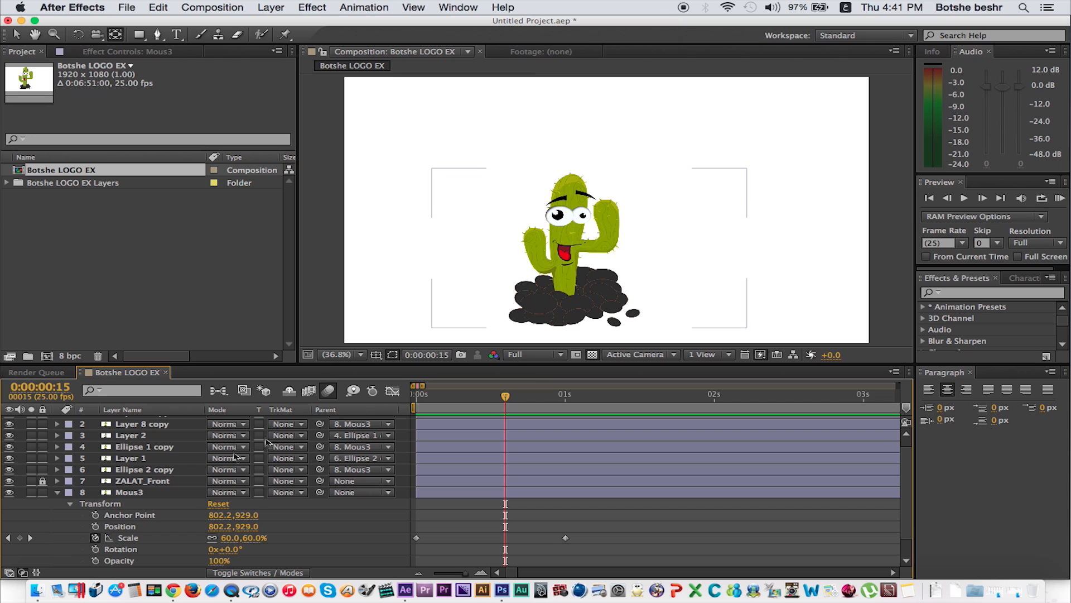
{"action": "left_click", "coordinate": [9, 572]}
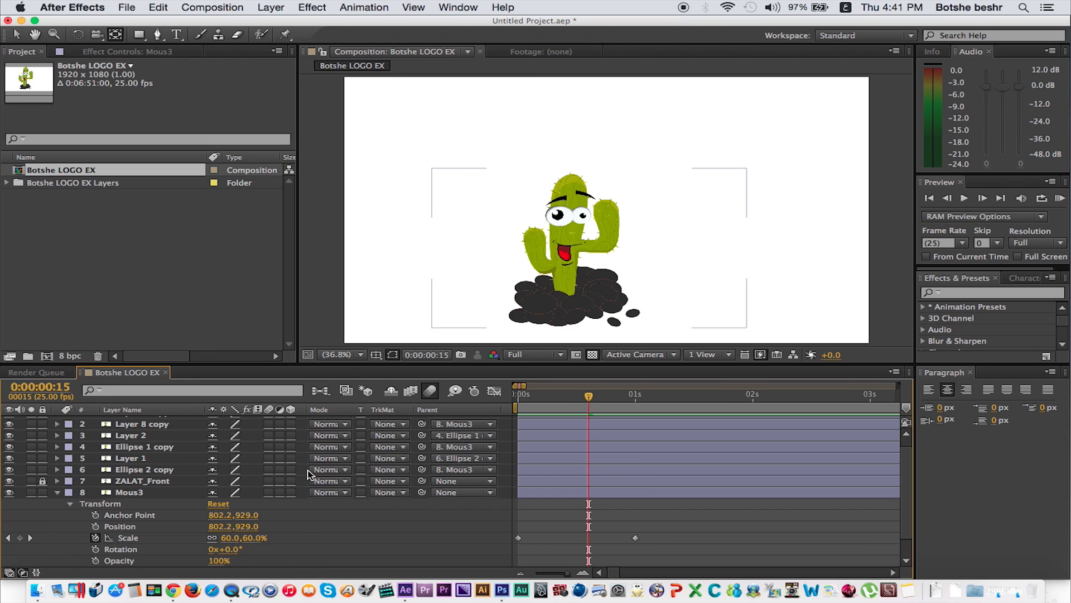
{"action": "left_click", "coordinate": [268, 492]}
{"action": "left_click", "coordinate": [22, 573]}
Step: Play the cactus growth from several early points in the timeline to review the motion blur
{"action": "left_click_drag", "start_coordinate": [502, 395], "coordinate": [437, 392]}
{"action": "key", "text": "space"}
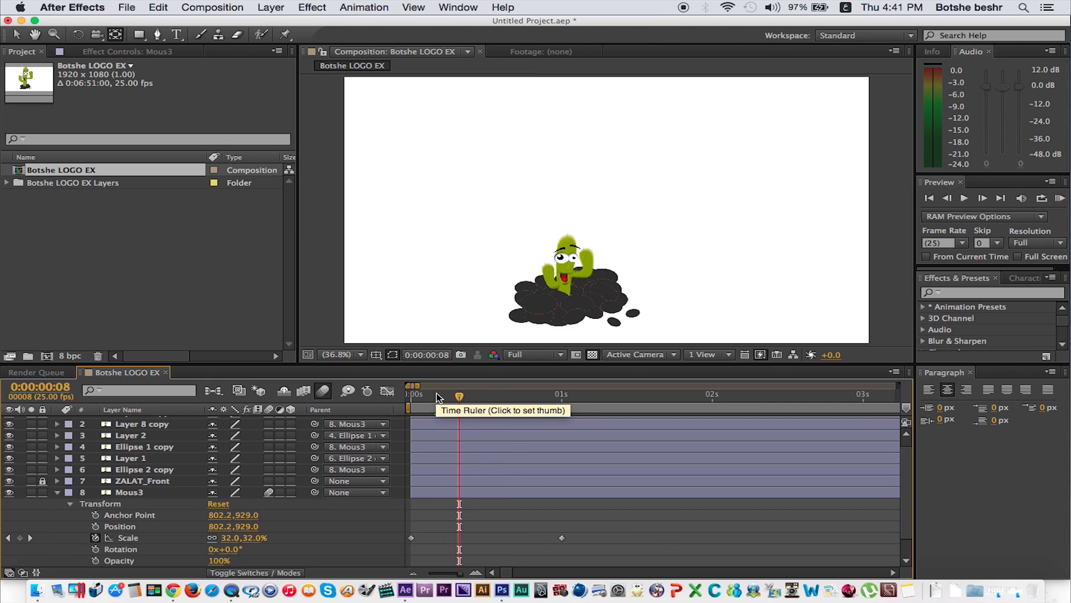
{"action": "key", "text": "space"}
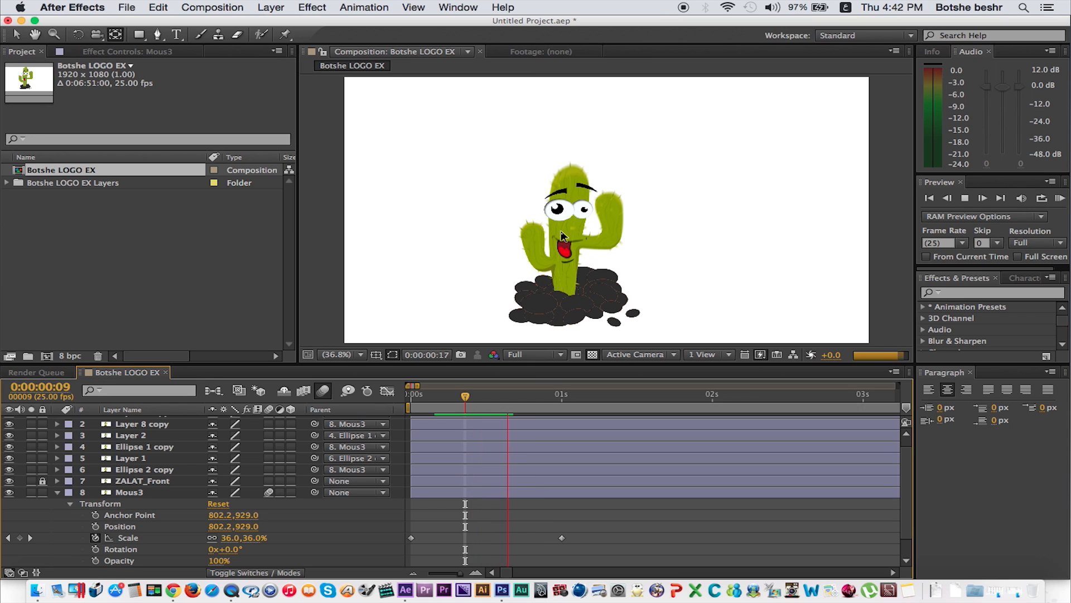
{"action": "key", "text": "space"}
{"action": "key", "text": "space"}
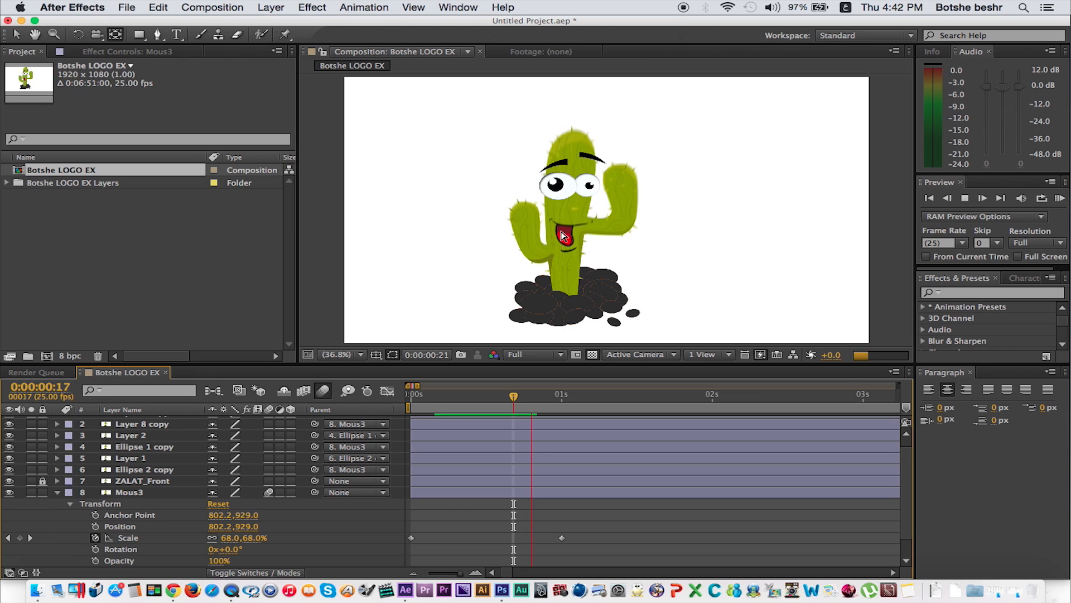
{"action": "key", "text": "space"}
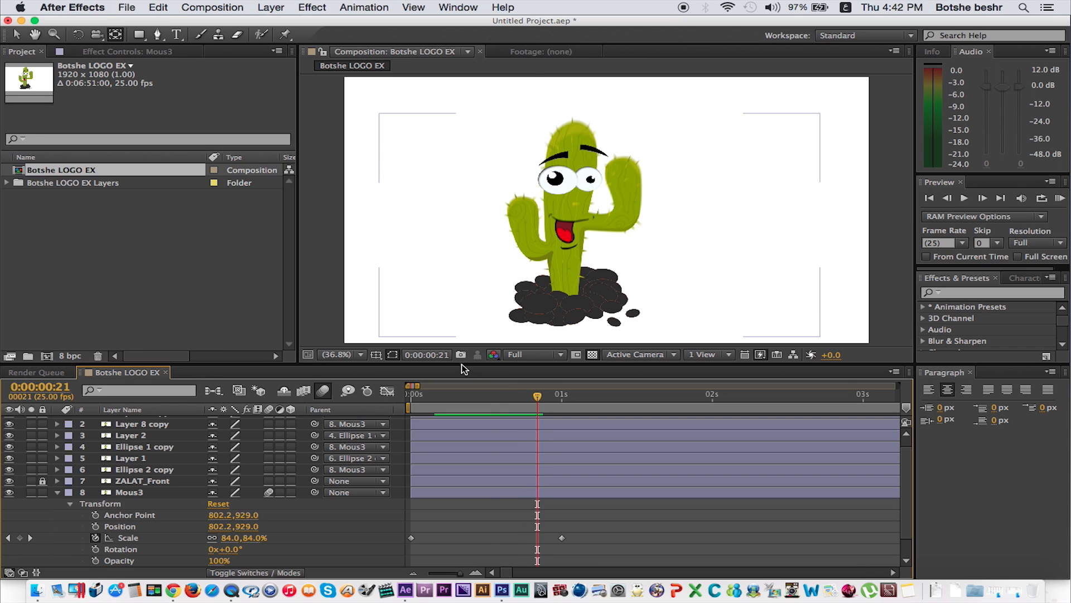
{"action": "left_click", "coordinate": [489, 398]}
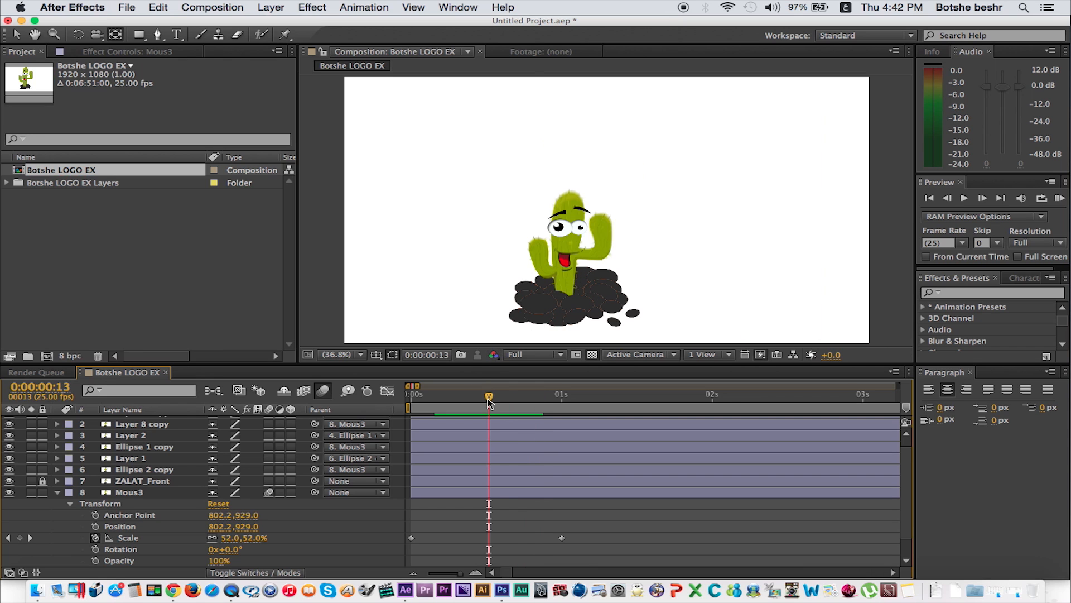
{"action": "left_click", "coordinate": [444, 396]}
{"action": "key", "text": "space"}
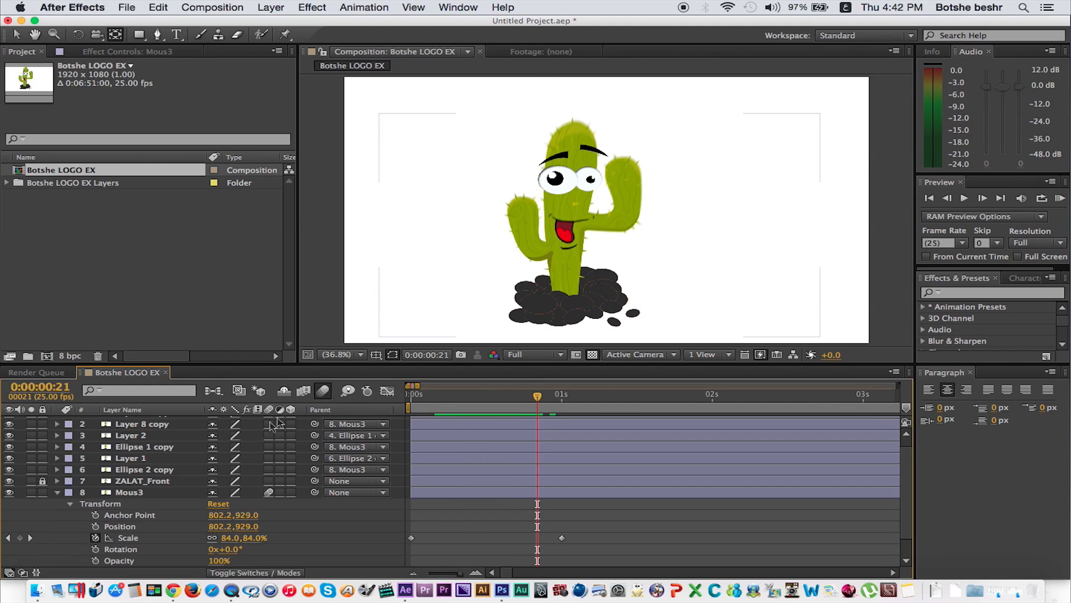
Step: Identify Layer 2 by toggling its visibility and move its anchor point onto the pupil of the larger eye
{"action": "scroll", "coordinate": [155, 461], "scroll_direction": "up", "scroll_amount": 1}
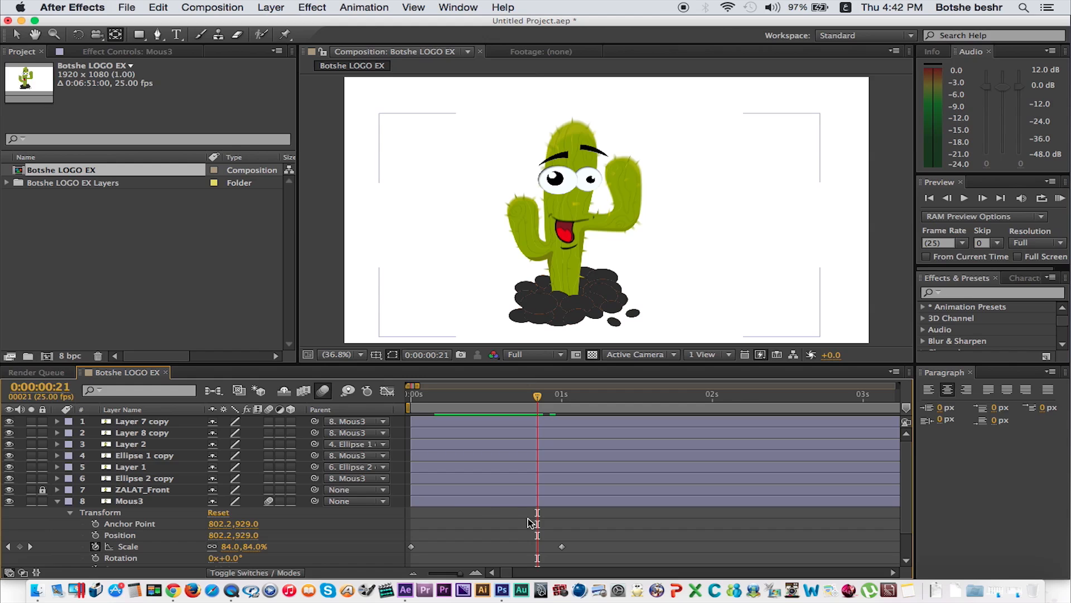
{"action": "left_click", "coordinate": [137, 444]}
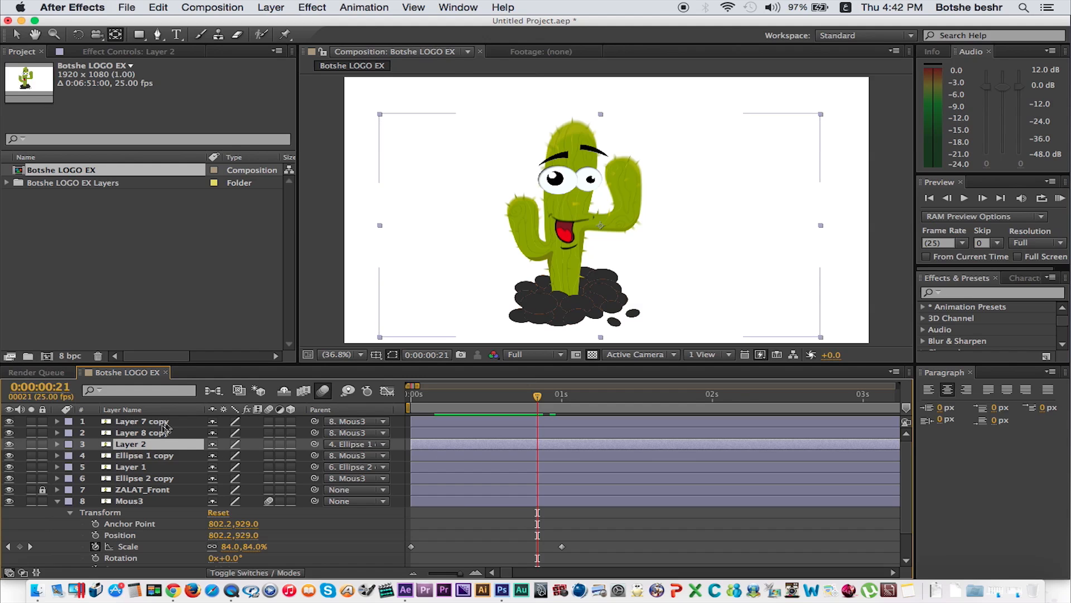
{"action": "left_click", "coordinate": [9, 444]}
{"action": "left_click", "coordinate": [10, 445]}
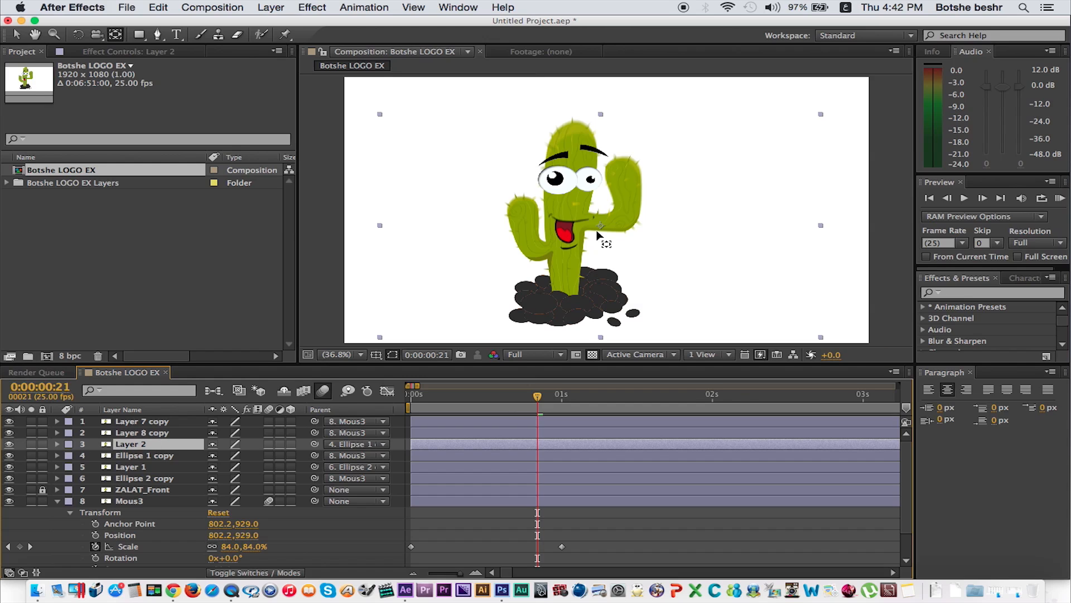
{"action": "left_click", "coordinate": [111, 36]}
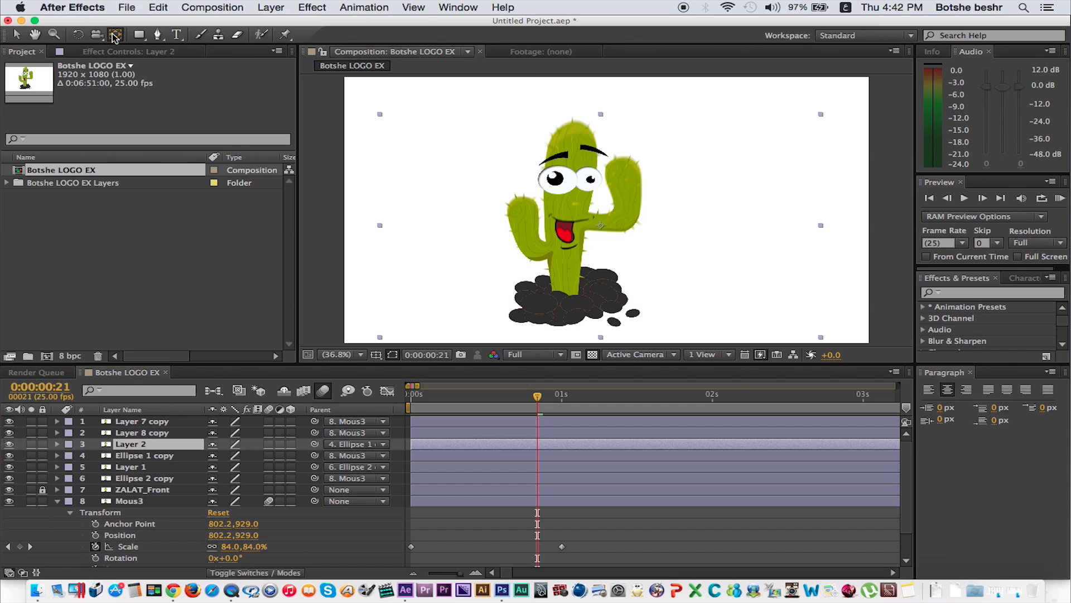
{"action": "left_click_drag", "start_coordinate": [601, 229], "coordinate": [556, 177]}
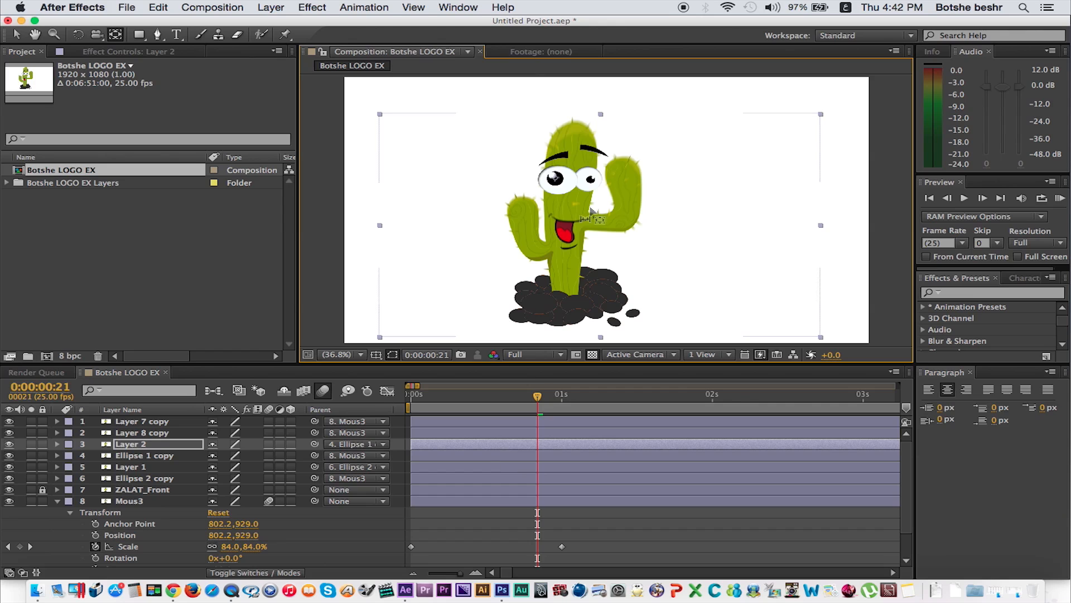
Step: Identify Layer 1 by toggling its visibility and move its anchor point onto the pupil of the smaller eye
{"action": "left_click", "coordinate": [137, 467]}
{"action": "left_click", "coordinate": [11, 467]}
{"action": "left_click", "coordinate": [12, 467]}
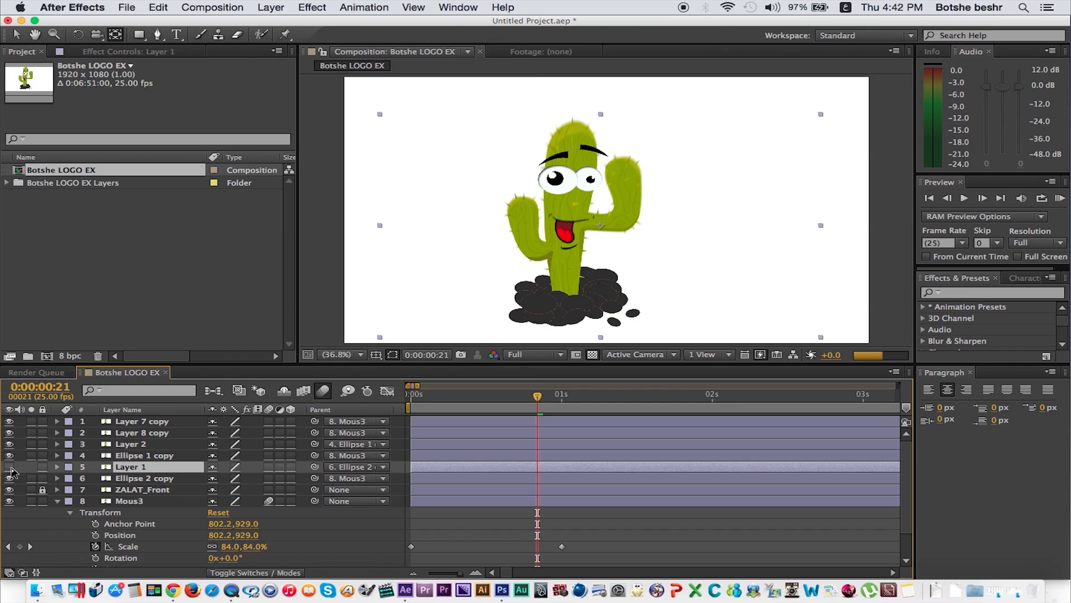
{"action": "left_click", "coordinate": [10, 467]}
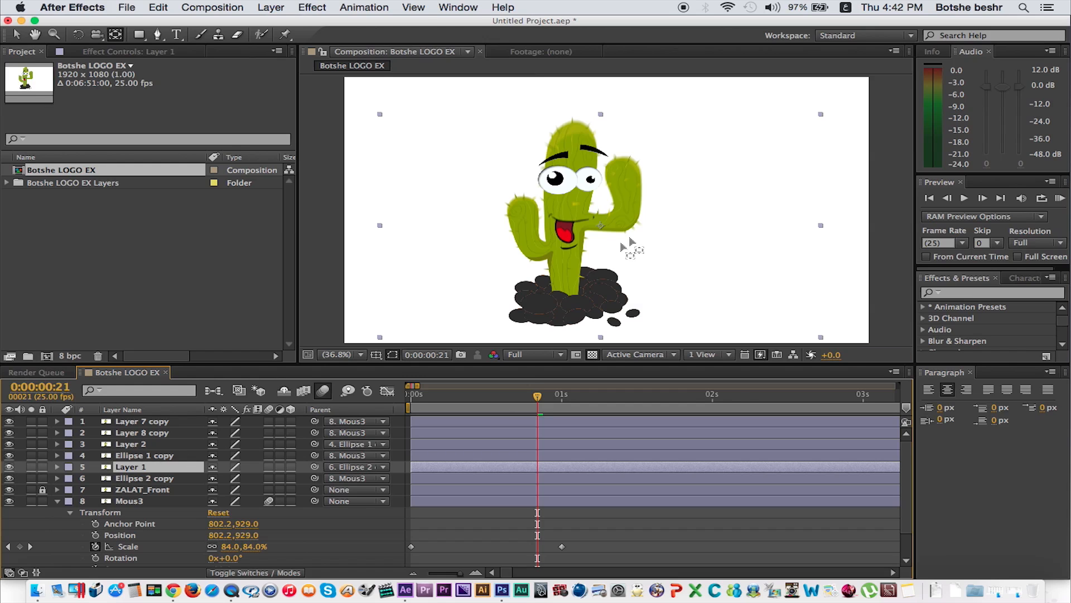
{"action": "left_click", "coordinate": [601, 206]}
{"action": "left_click_drag", "start_coordinate": [601, 205], "coordinate": [594, 186]}
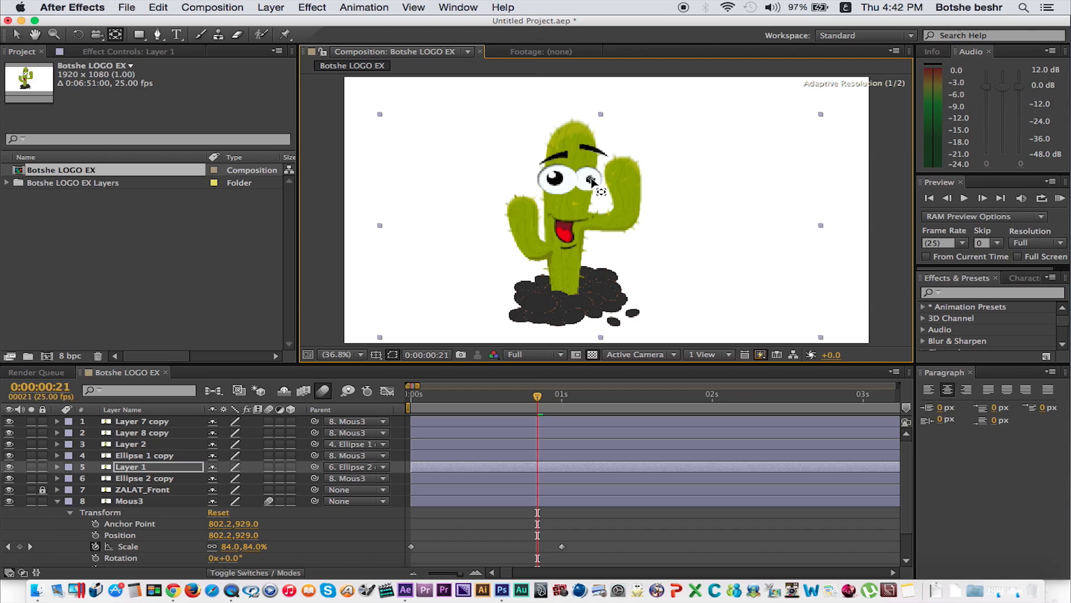
{"action": "left_click_drag", "start_coordinate": [592, 183], "coordinate": [591, 183]}
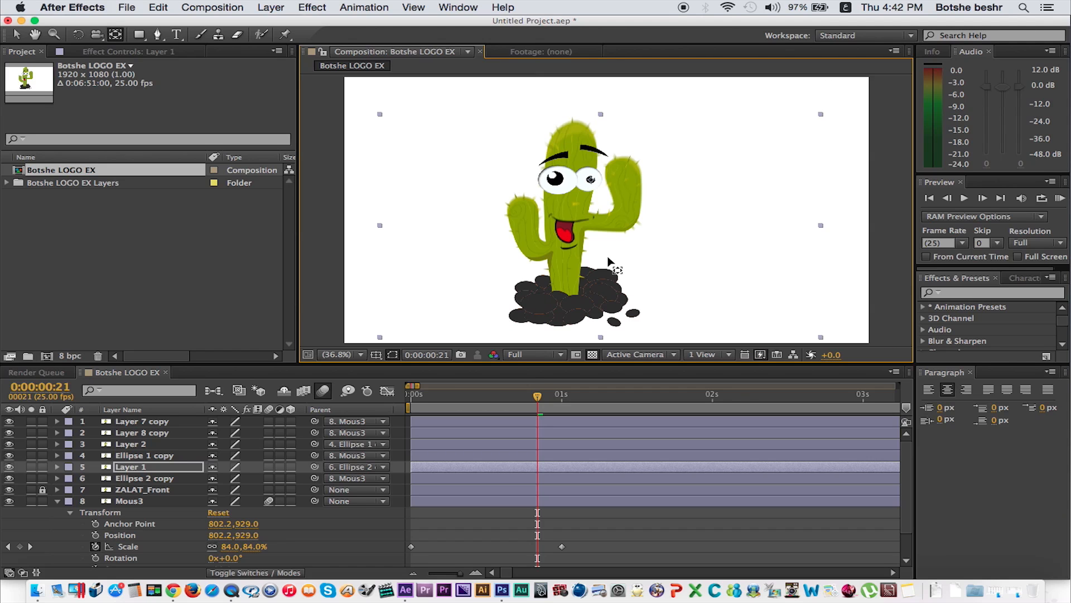
Step: At 0:00:01:00, shift the Layer 1 pupil horizontally toward the outer edge of the smaller eye, to about 937.9, 319.8
{"action": "scroll", "coordinate": [609, 262], "scroll_direction": "up", "scroll_amount": 3}
{"action": "key", "text": "h"}
{"action": "left_click_drag", "start_coordinate": [526, 180], "coordinate": [544, 263]}
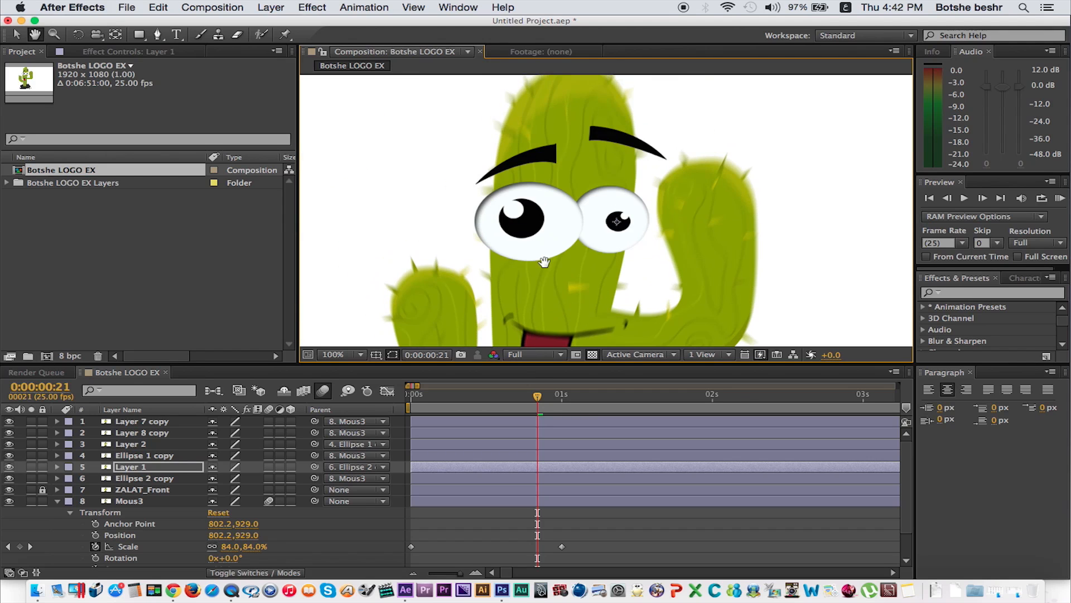
{"action": "left_click_drag", "start_coordinate": [539, 395], "coordinate": [562, 395]}
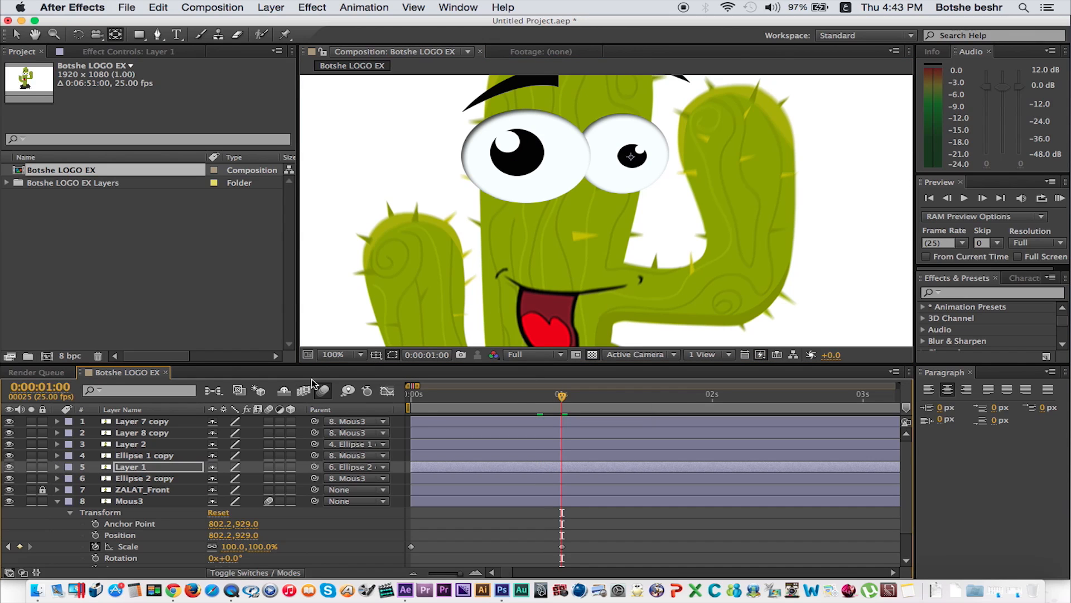
{"action": "key", "text": "Return"}
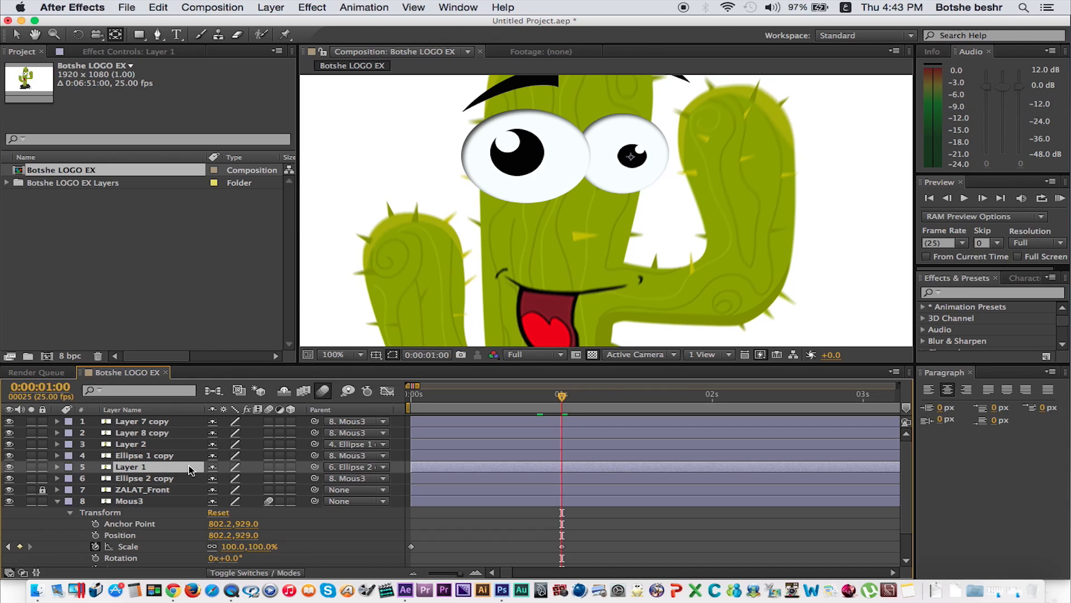
{"action": "key", "text": "Right"}
{"action": "key", "text": "shift+Right"}
{"action": "key", "text": "shift+Right"}
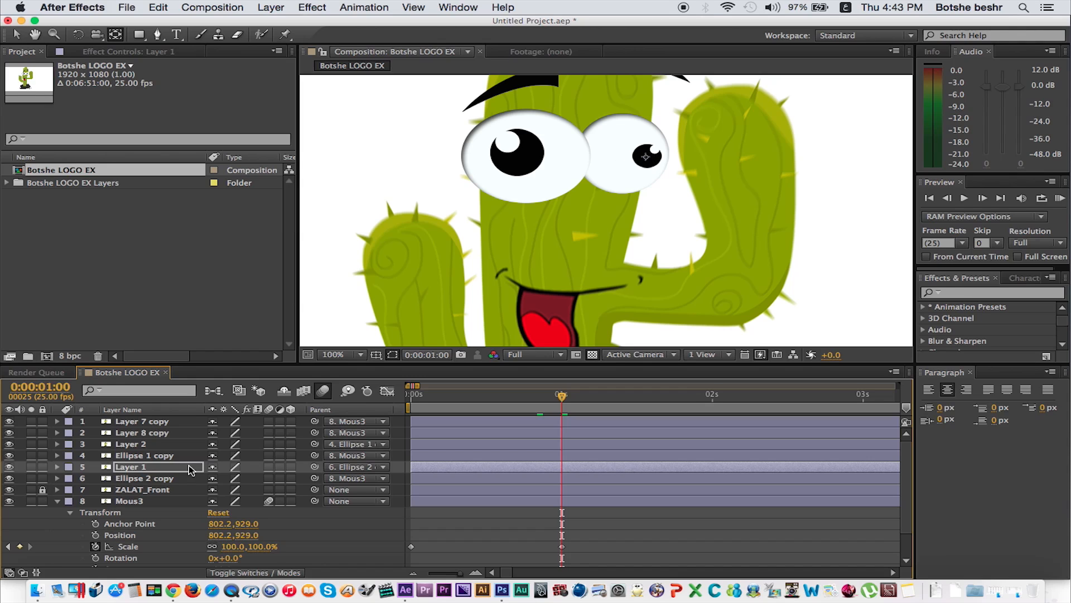
Step: Add Position keyframes to Layer 1 and Layer 2 at 0:00:01:00
{"action": "left_click", "coordinate": [119, 445]}
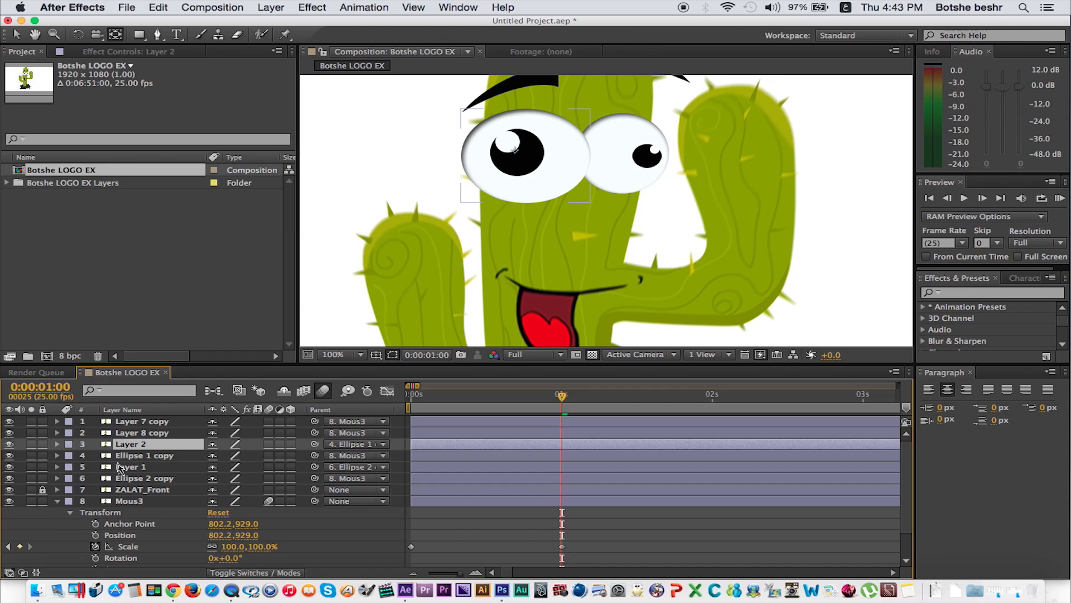
{"action": "left_click", "coordinate": [121, 467]}
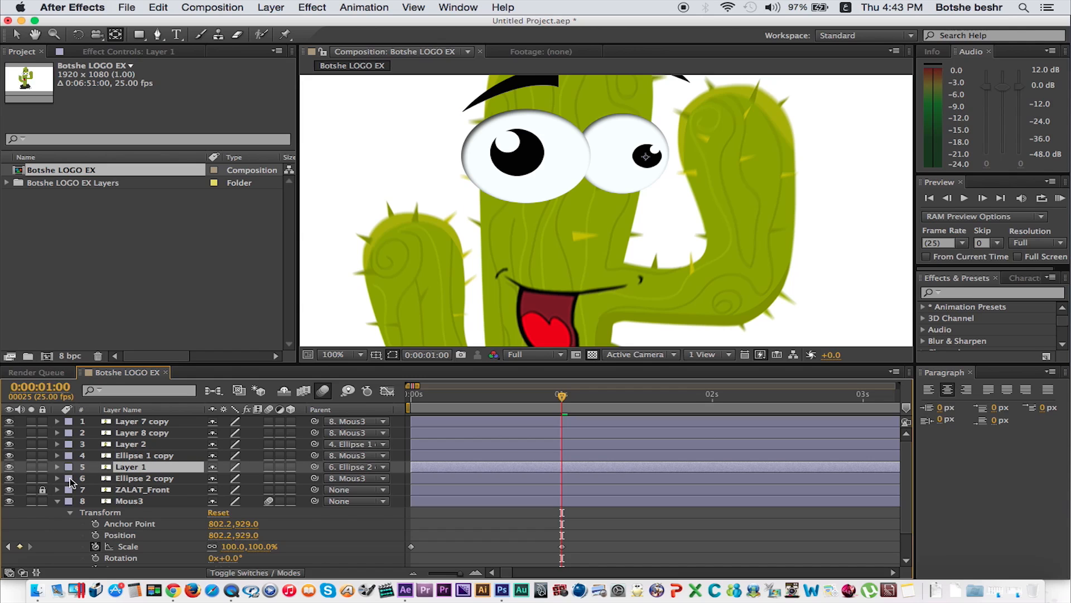
{"action": "key", "text": "p"}
{"action": "left_click", "coordinate": [97, 481]}
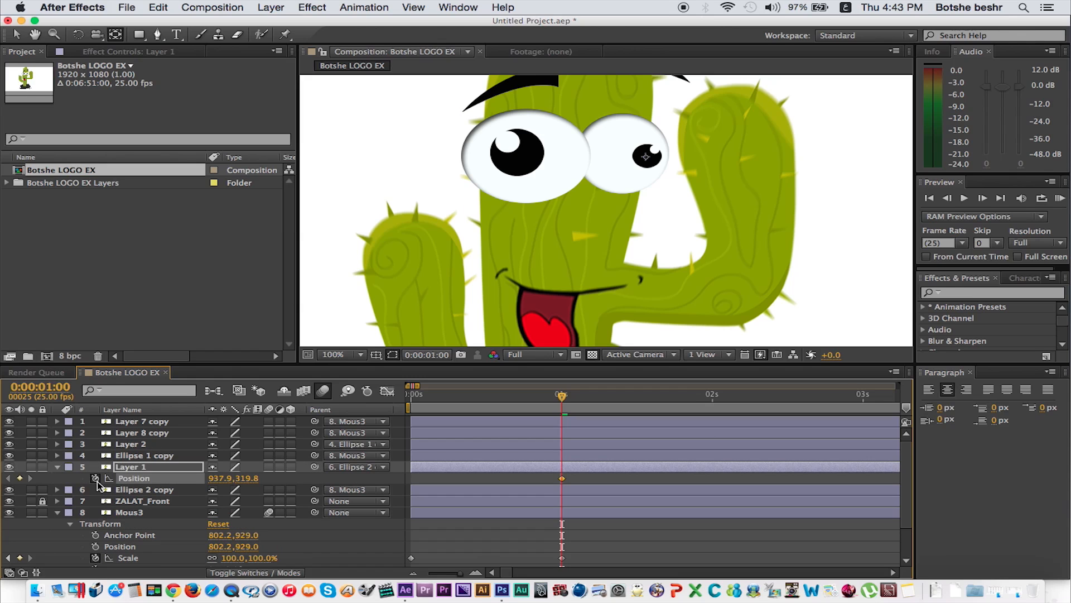
{"action": "left_click", "coordinate": [144, 445]}
{"action": "key", "text": "p"}
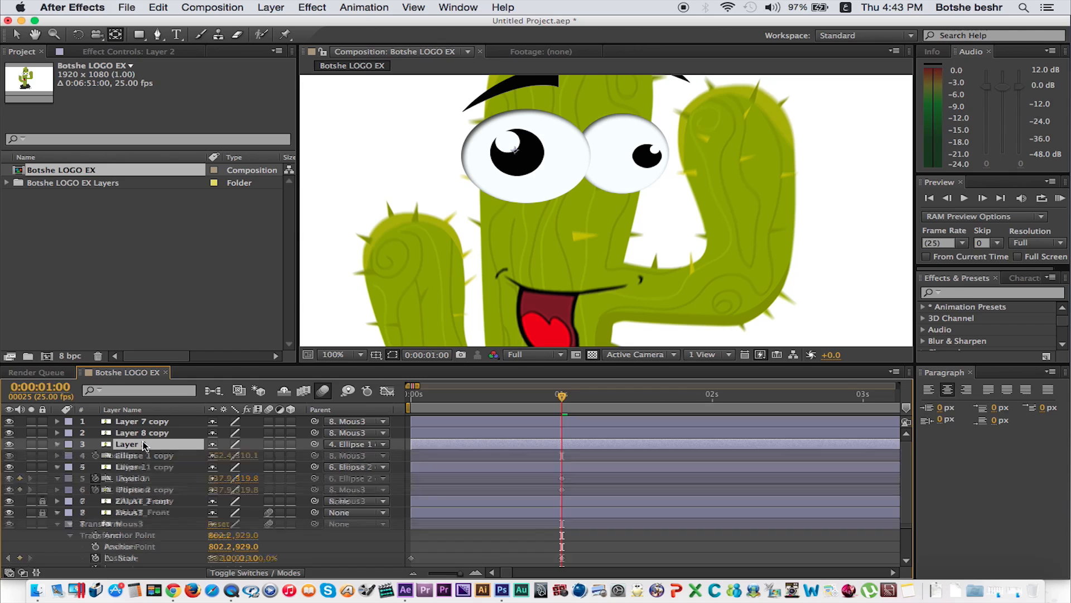
{"action": "left_click", "coordinate": [95, 455]}
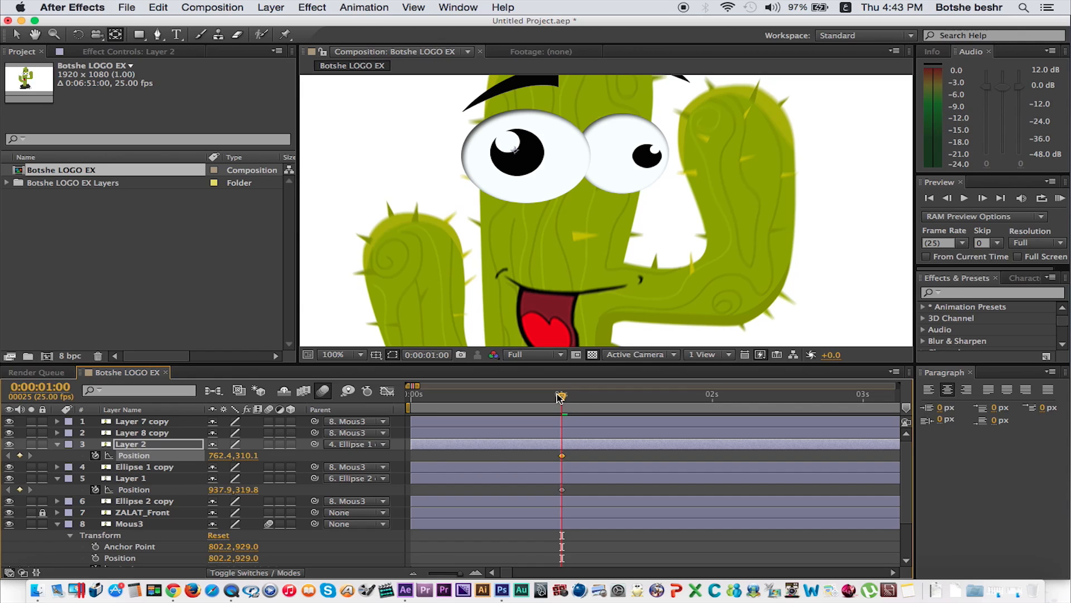
Step: Set Layer 1's Position to 913.9, 319.8 at 0:00:00:10
{"action": "left_click_drag", "start_coordinate": [562, 397], "coordinate": [476, 400]}
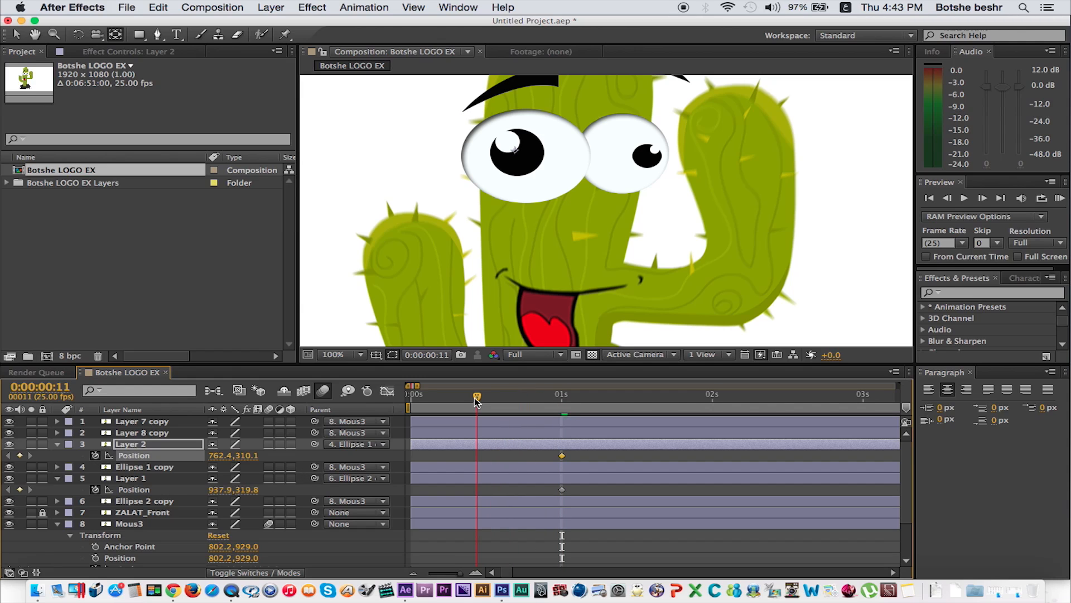
{"action": "left_click_drag", "start_coordinate": [479, 400], "coordinate": [473, 402]}
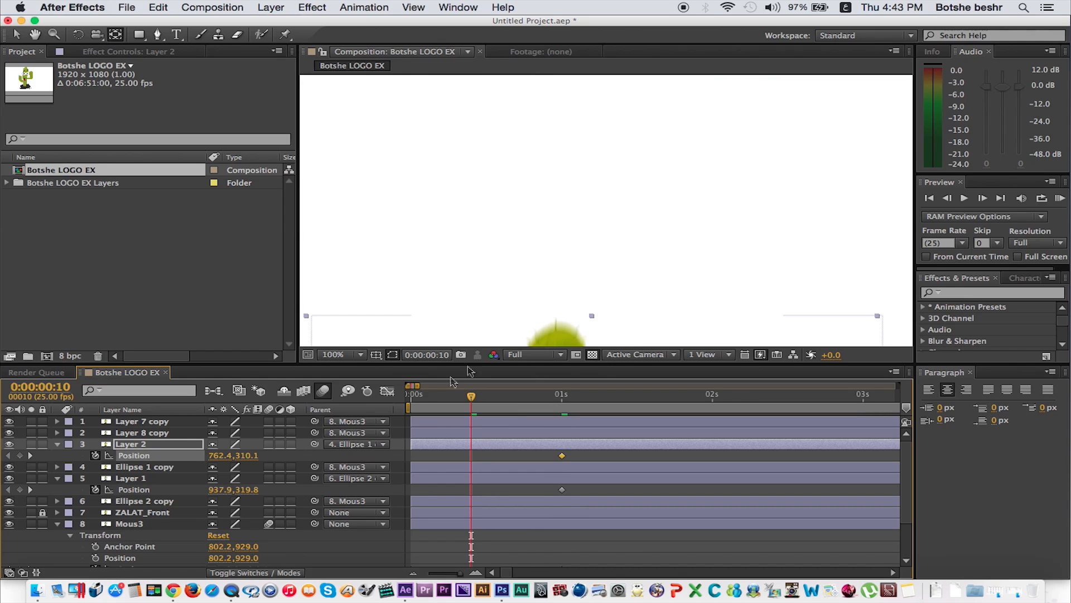
{"action": "key", "text": "h"}
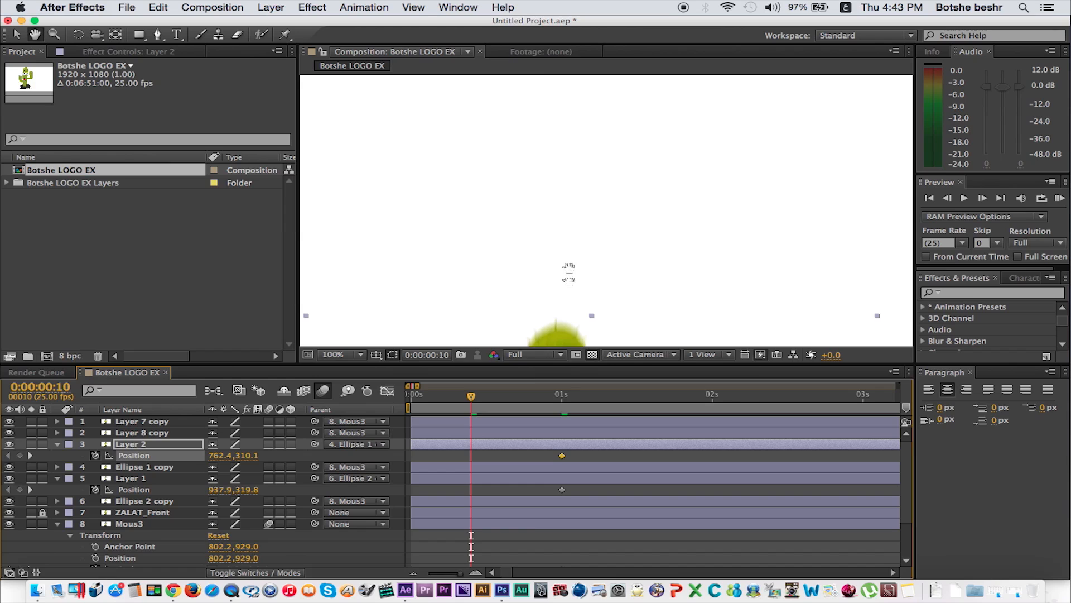
{"action": "left_click_drag", "start_coordinate": [569, 274], "coordinate": [572, 162]}
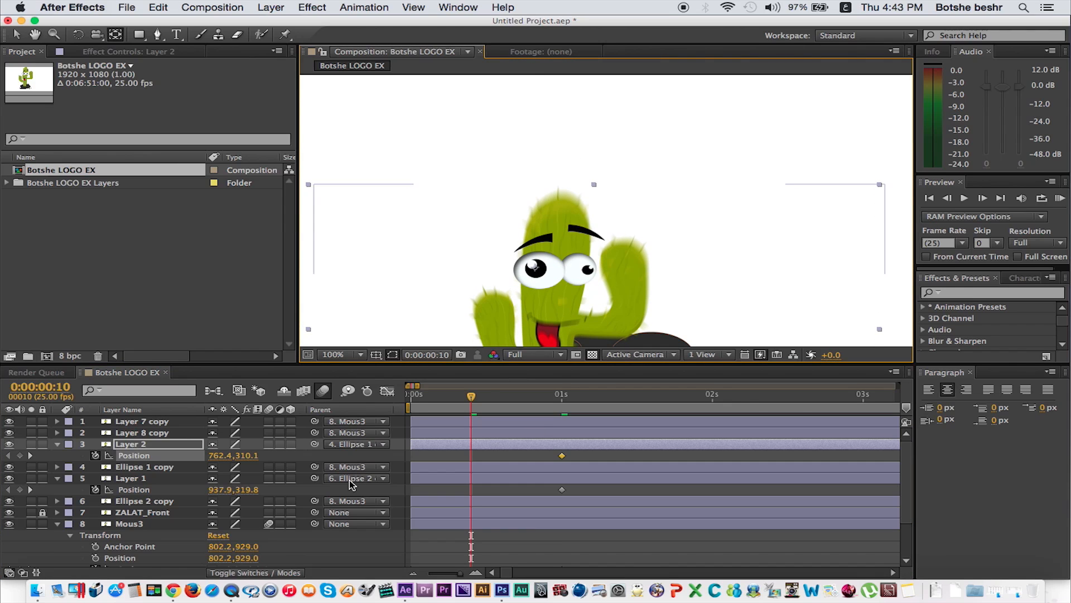
{"action": "left_click", "coordinate": [482, 482]}
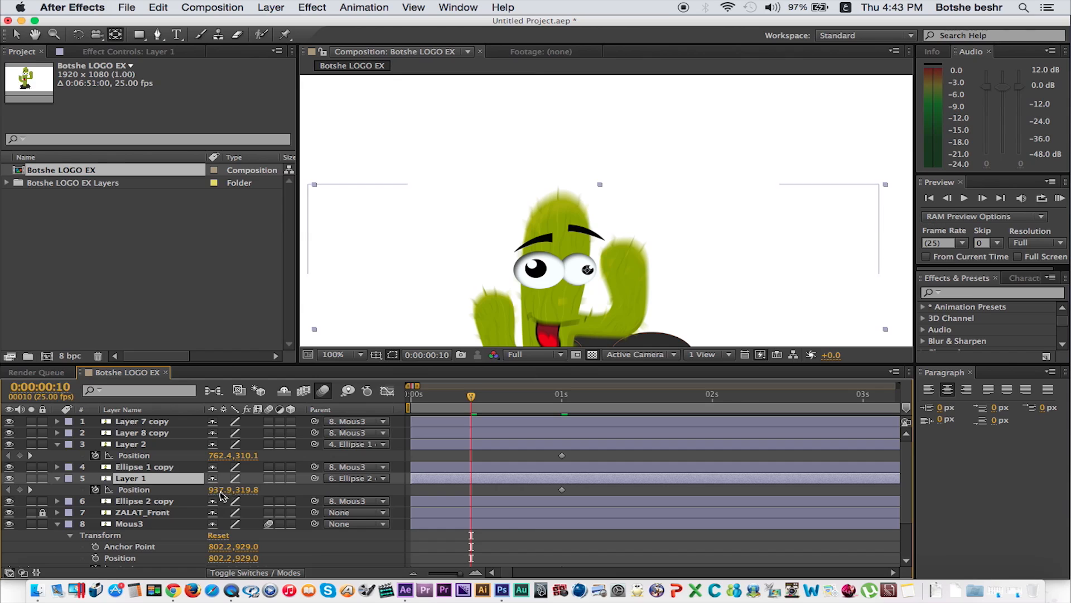
{"action": "left_click_drag", "start_coordinate": [215, 490], "coordinate": [200, 490]}
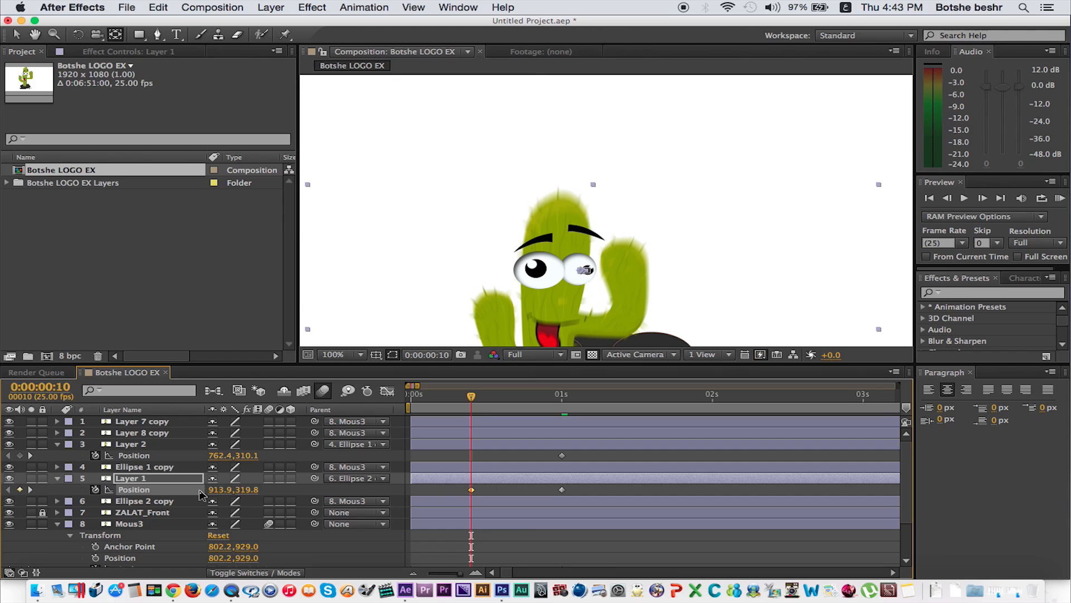
Step: Set Layer 2's Position to 797.4, 310.1 at 0:00:01:00 and return the current time to 0:00:00:10
{"action": "left_click", "coordinate": [562, 396]}
{"action": "left_click", "coordinate": [573, 444]}
{"action": "key", "text": "h"}
{"action": "left_click_drag", "start_coordinate": [554, 206], "coordinate": [552, 305]}
{"action": "key", "text": "y"}
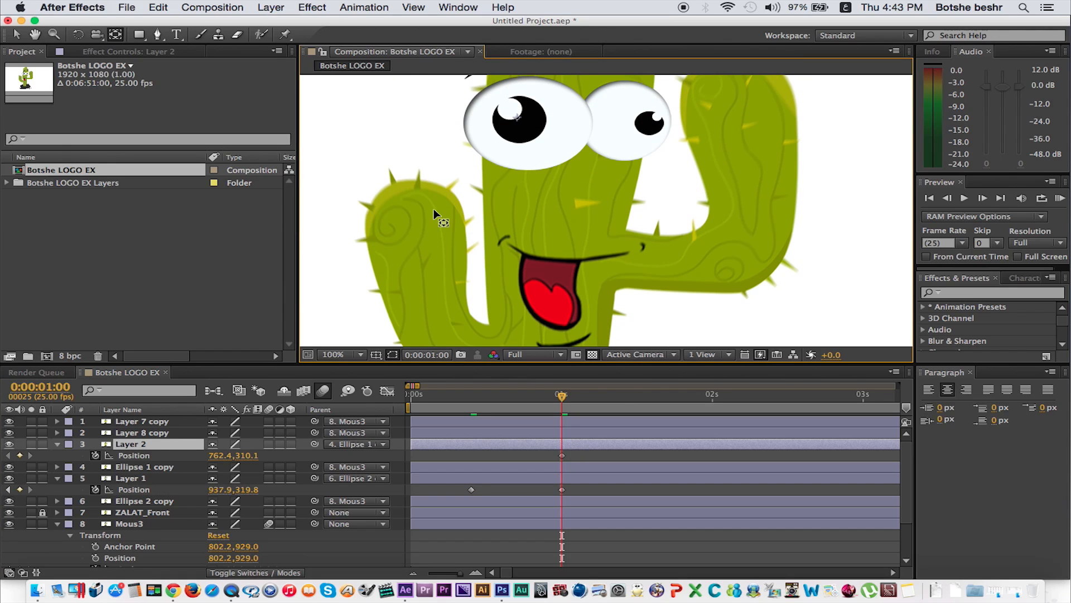
{"action": "mouse_move", "coordinate": [218, 462]}
{"action": "left_mouse_down"}
{"action": "mouse_move", "coordinate": [268, 456]}
{"action": "mouse_move", "coordinate": [208, 458]}
{"action": "left_mouse_up"}
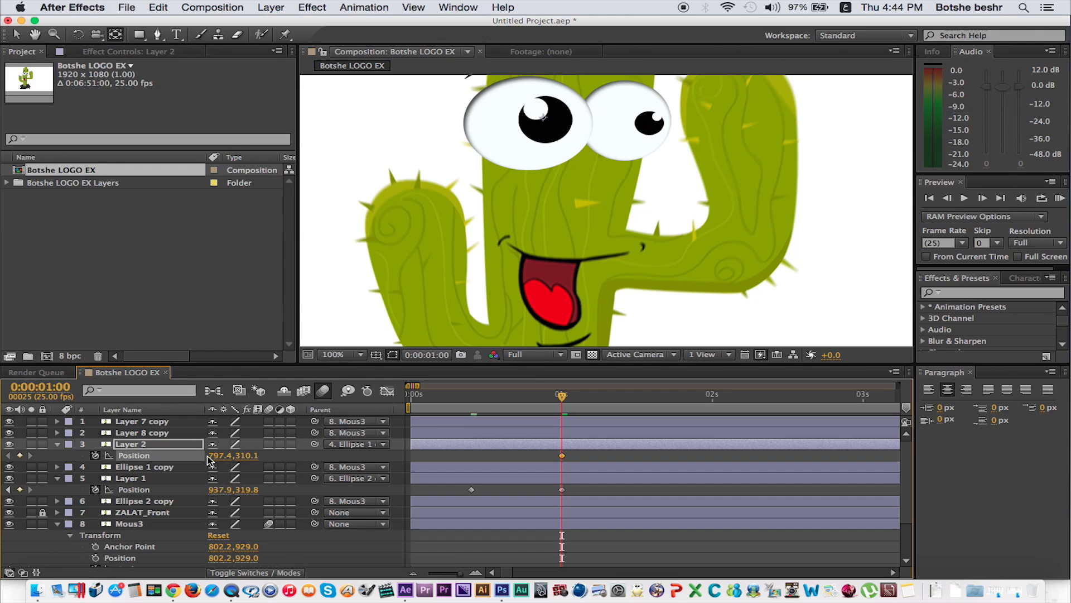
{"action": "left_click", "coordinate": [471, 398]}
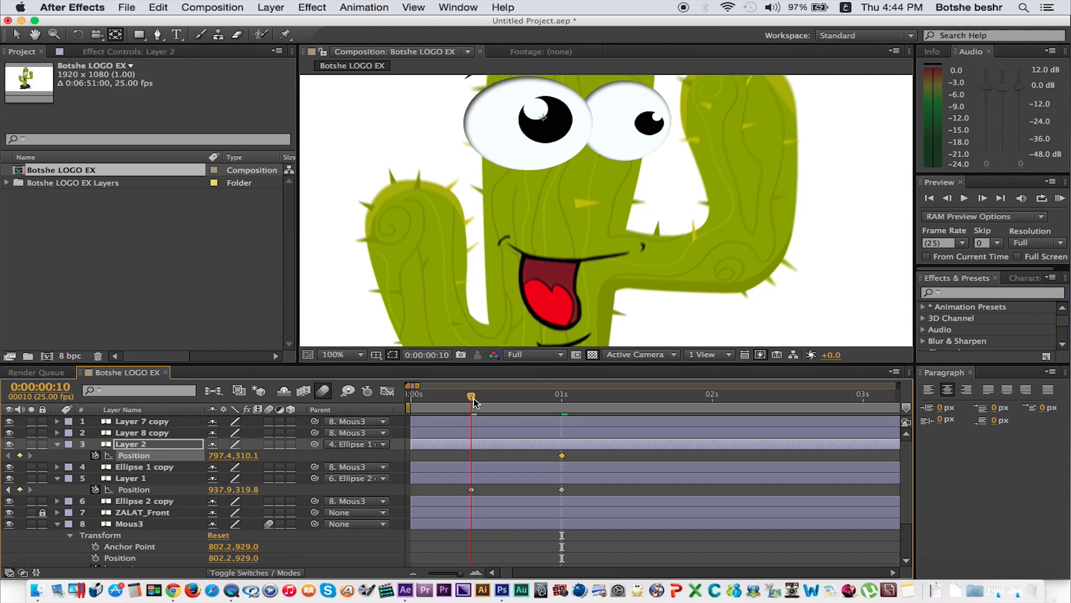
Step: Set Layer 2's Position to 770.4, 310.1 at 0:00:00:10 and preview the animation from the start
{"action": "key", "text": "space"}
{"action": "left_click_drag", "start_coordinate": [596, 269], "coordinate": [602, 187]}
{"action": "left_click_drag", "start_coordinate": [217, 457], "coordinate": [200, 458]}
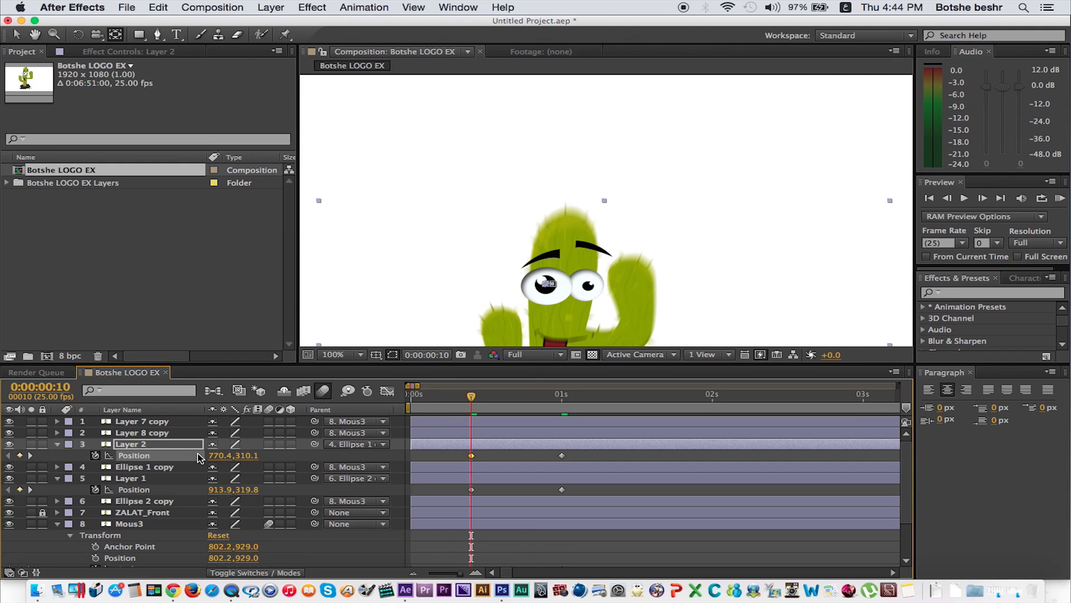
{"action": "left_click", "coordinate": [413, 396]}
{"action": "key", "text": "space"}
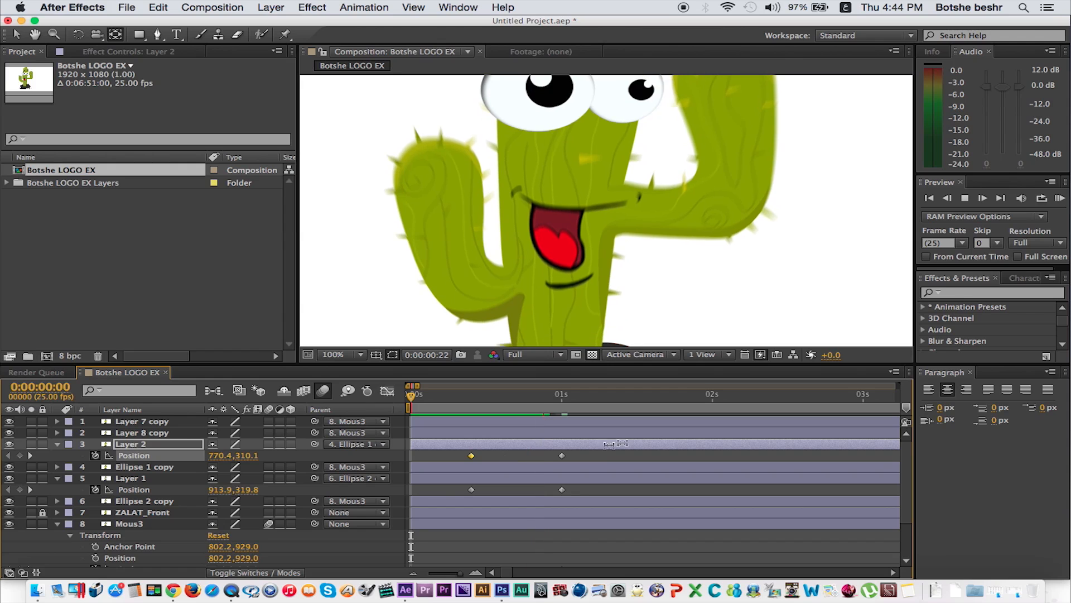
{"action": "left_click", "coordinate": [544, 397]}
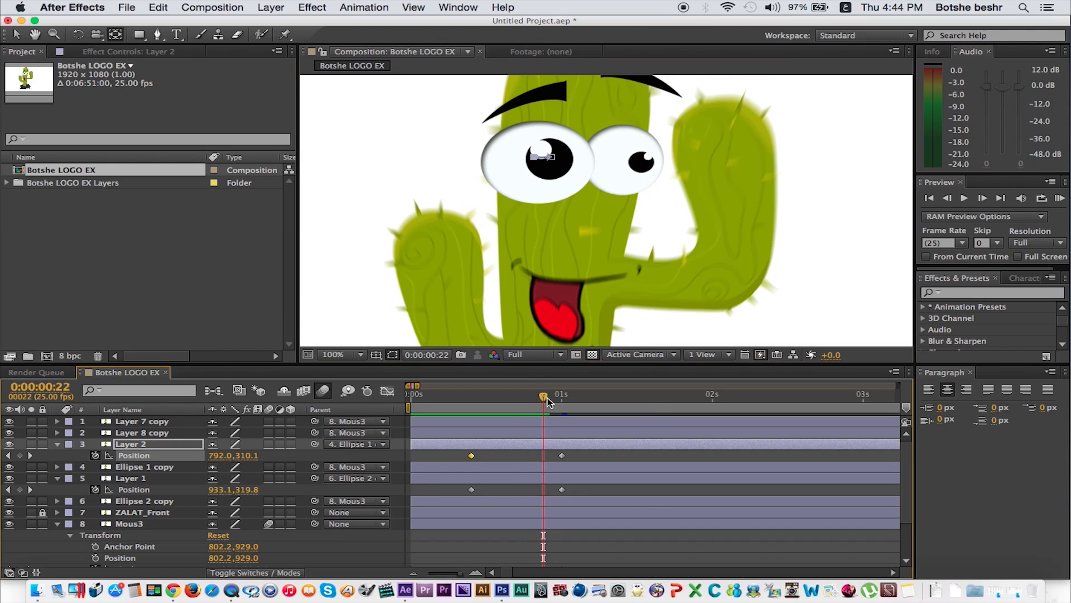
Step: At 0:00:01:17, set Layer 2's Position to 750.4, 310.1 and Layer 1's Position to 885.9, 319.8
{"action": "left_click_drag", "start_coordinate": [548, 400], "coordinate": [663, 401]}
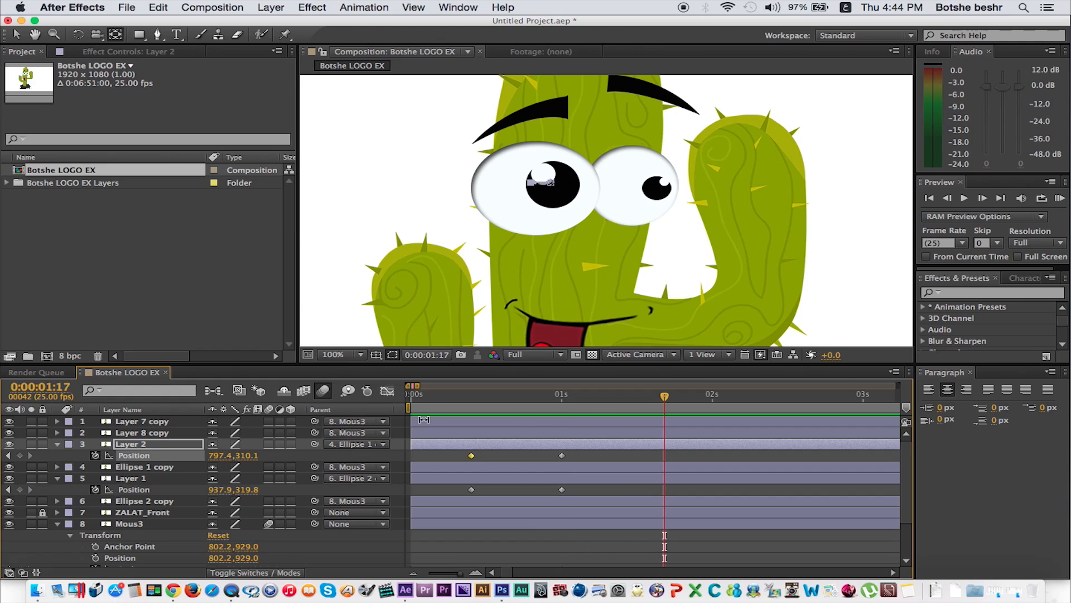
{"action": "left_click_drag", "start_coordinate": [217, 455], "coordinate": [183, 456]}
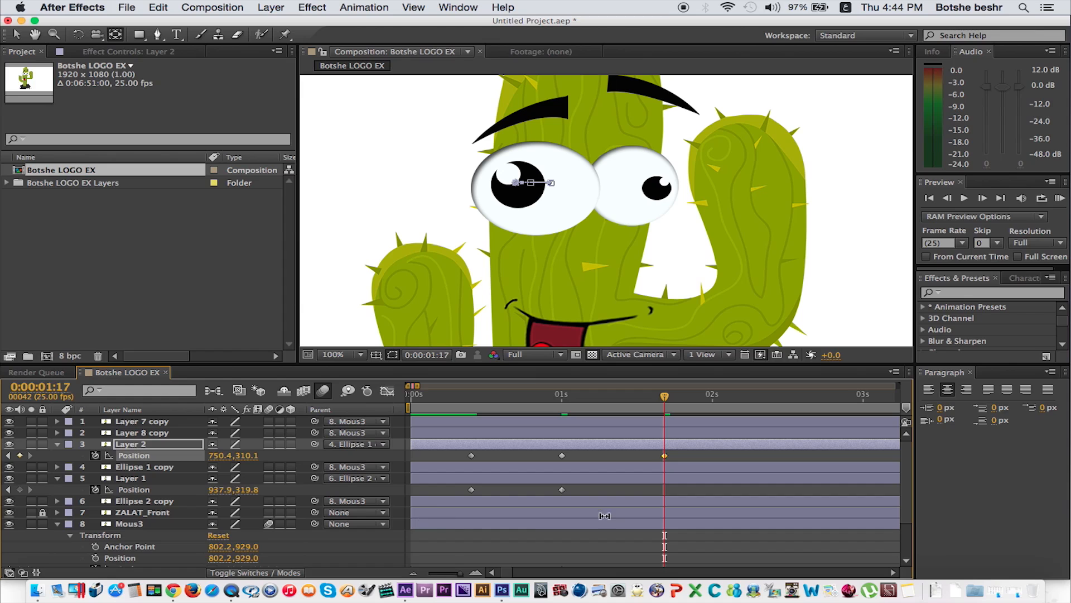
{"action": "left_click_drag", "start_coordinate": [217, 490], "coordinate": [179, 488]}
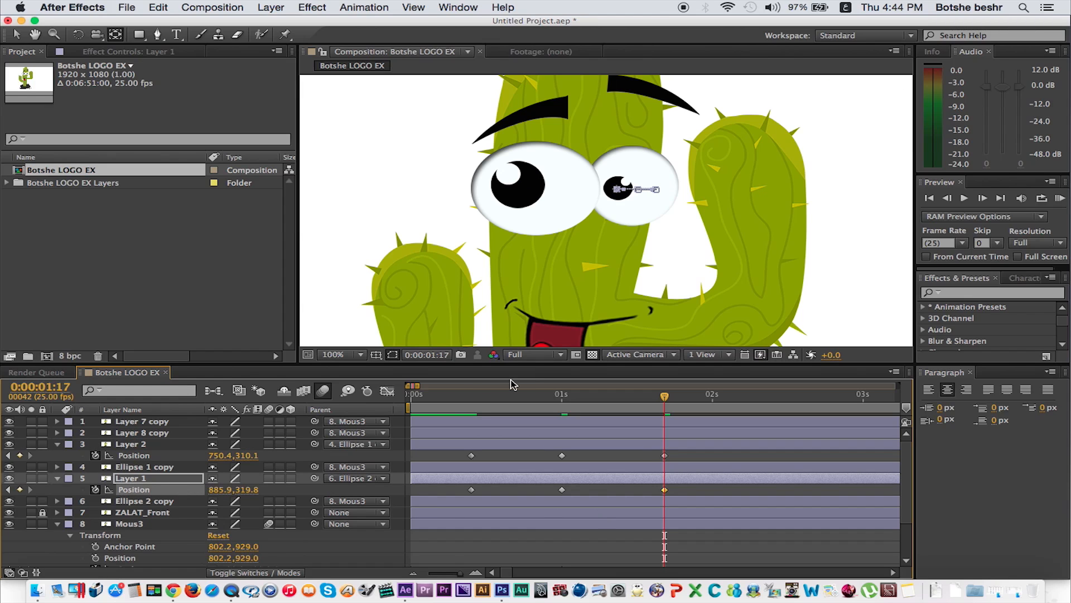
Step: At 0:00:02:07, set Layer 2's Position to 798.4, 310.1 and Layer 1's Position to 926.9, 319.8
{"action": "left_click_drag", "start_coordinate": [665, 397], "coordinate": [754, 401]}
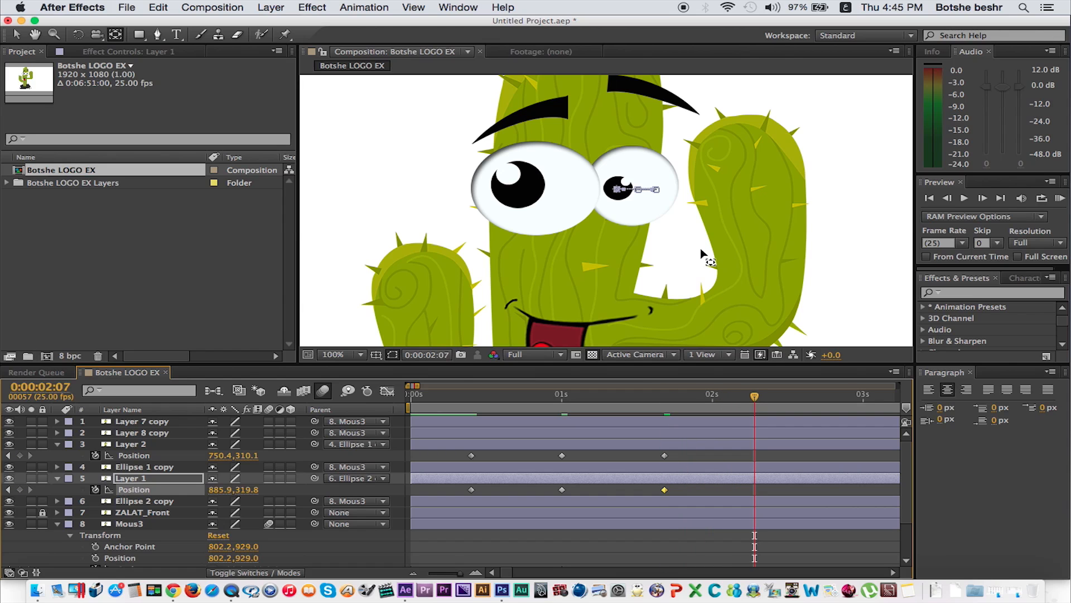
{"action": "key", "text": "space"}
{"action": "left_click_drag", "start_coordinate": [700, 247], "coordinate": [585, 265]}
{"action": "scroll", "coordinate": [588, 237], "scroll_direction": "down", "scroll_amount": 2}
{"action": "key", "text": "space"}
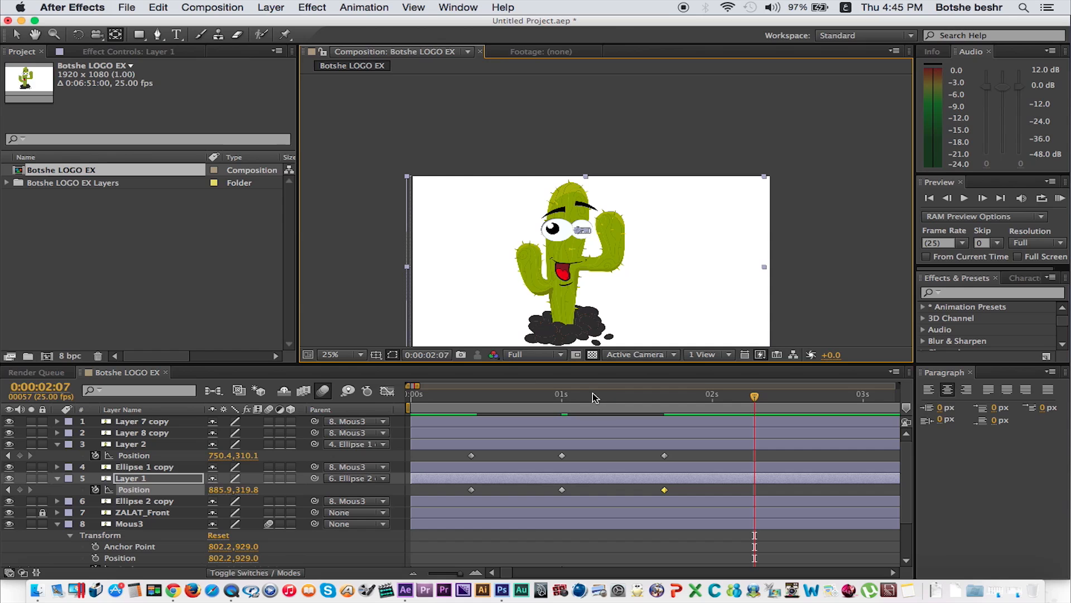
{"action": "left_click_drag", "start_coordinate": [216, 455], "coordinate": [253, 459]}
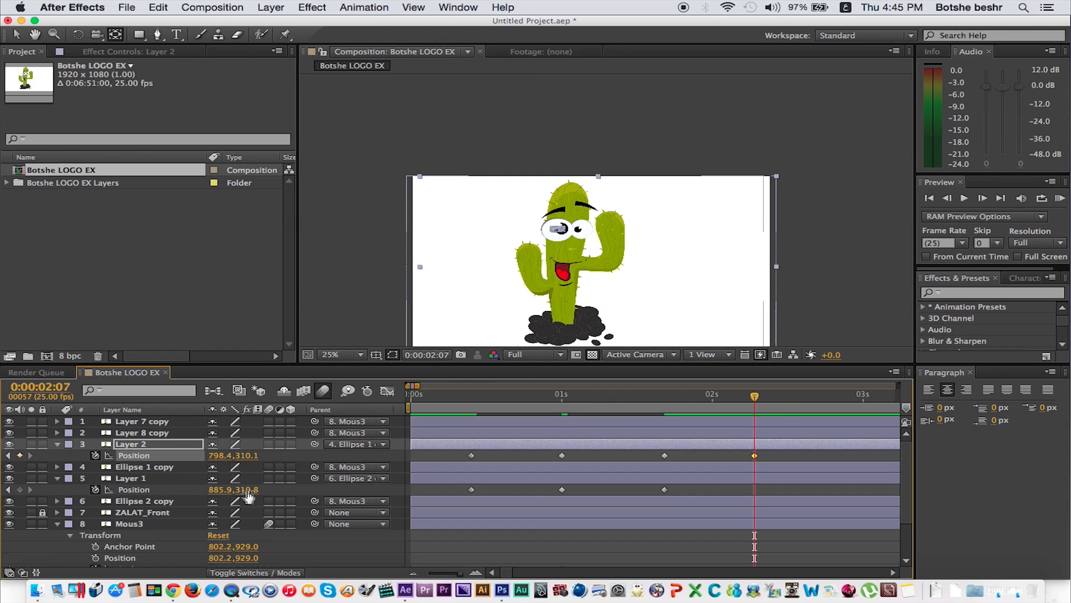
{"action": "left_click_drag", "start_coordinate": [222, 490], "coordinate": [253, 495]}
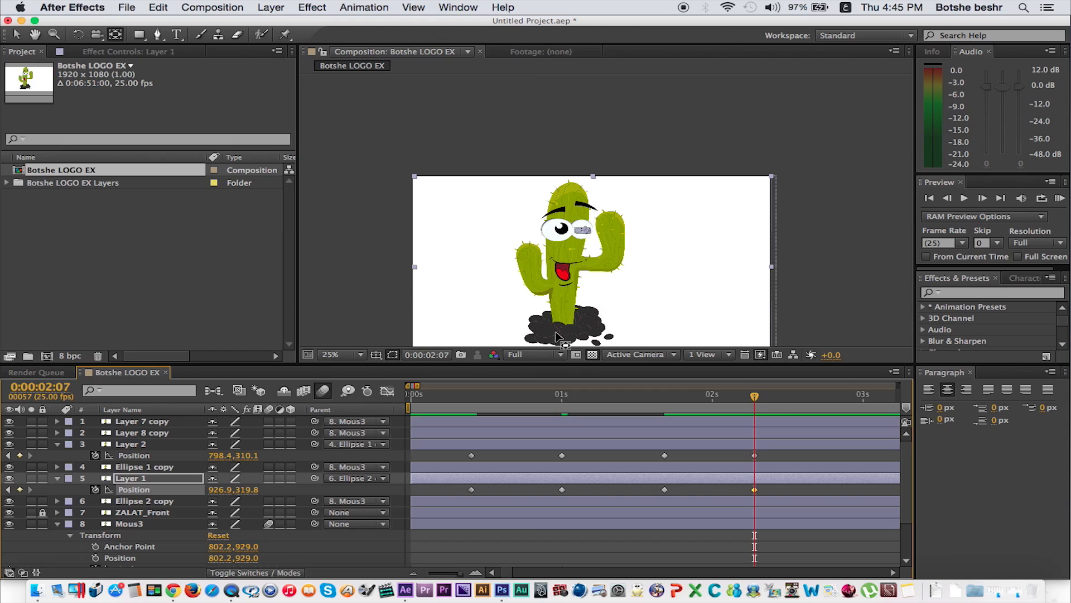
Step: Fine-tune the pupils at 0:00:02:07, setting Layer 1's Position to 934.9, 319.8 and Layer 2's to 803.4, 310.1
{"action": "key", "text": "period"}
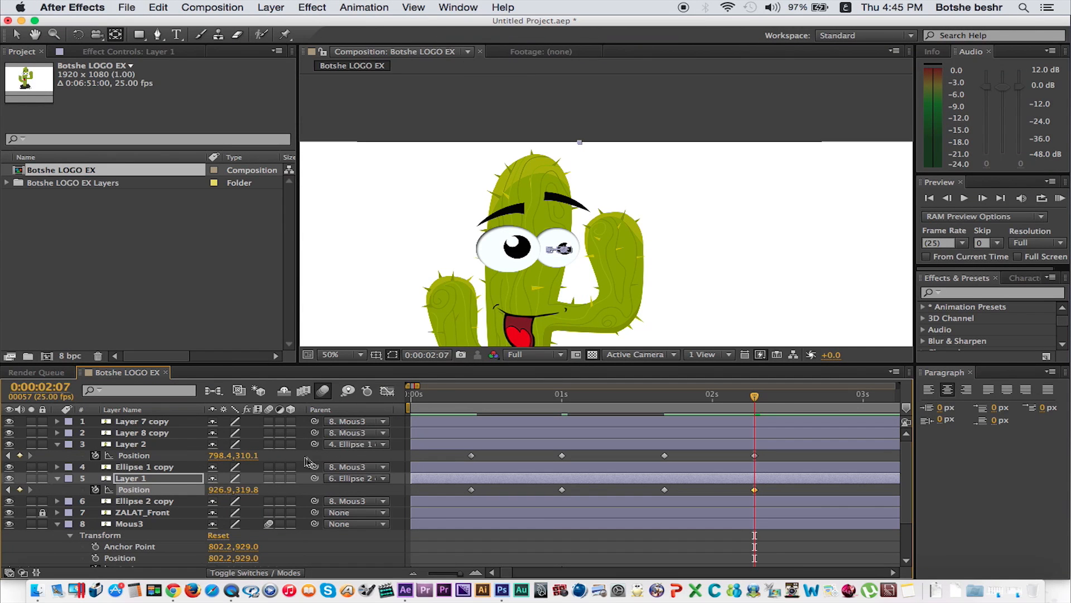
{"action": "left_click_drag", "start_coordinate": [214, 489], "coordinate": [223, 494]}
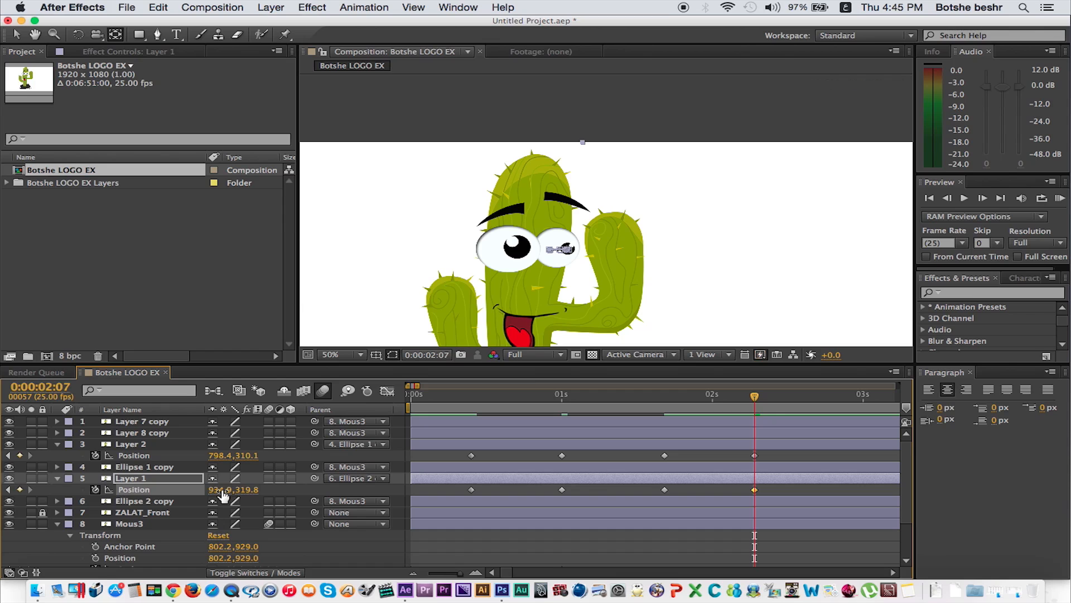
{"action": "left_click_drag", "start_coordinate": [215, 455], "coordinate": [218, 456]}
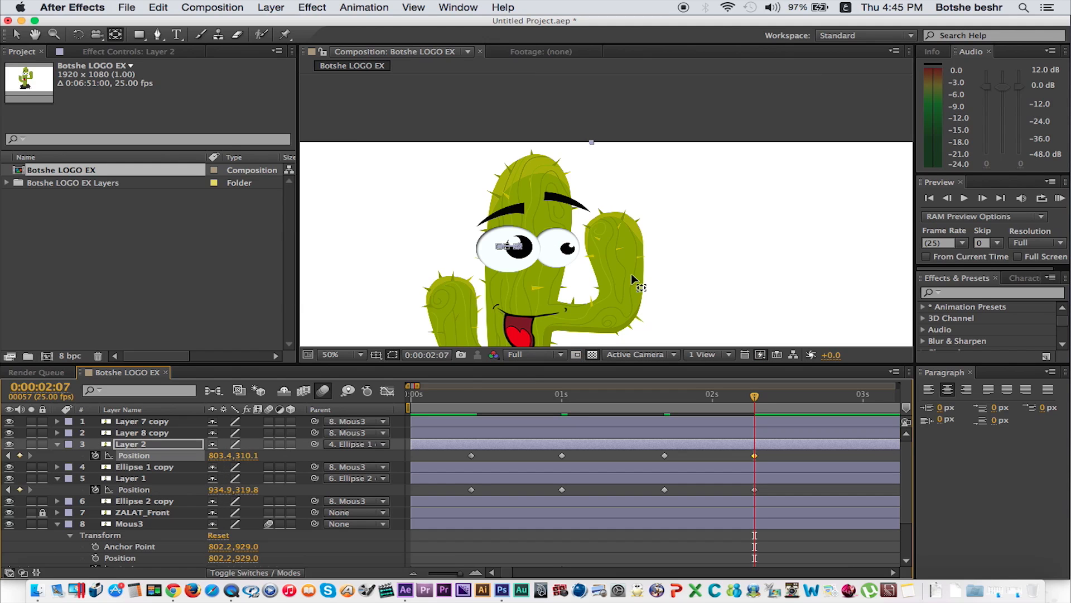
{"action": "key", "text": "comma"}
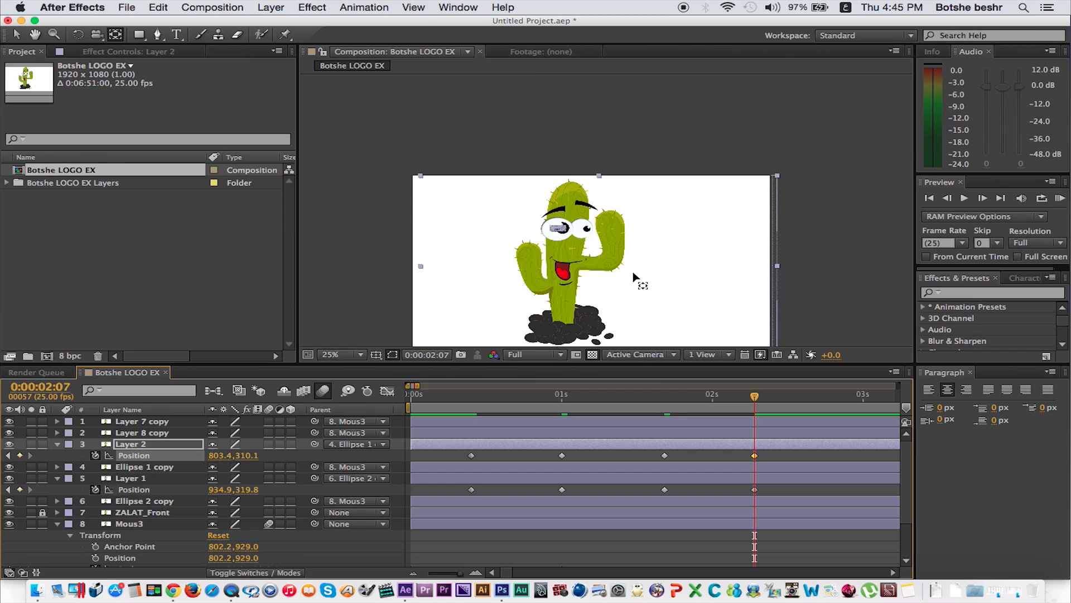
Step: Preview the pupil movement from 0:00:01:17 and enable motion blur on all the layers above Mous3
{"action": "left_click", "coordinate": [707, 558]}
{"action": "left_click", "coordinate": [664, 396]}
{"action": "key", "text": "space"}
{"action": "key", "text": "space"}
{"action": "left_click", "coordinate": [755, 398]}
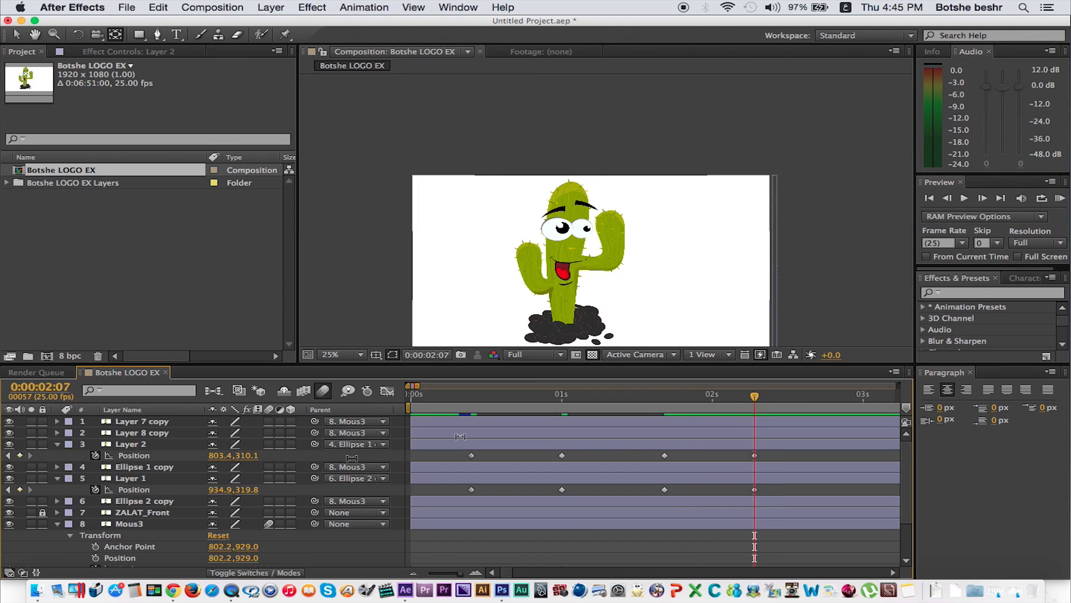
{"action": "left_click_drag", "start_coordinate": [269, 512], "coordinate": [270, 414]}
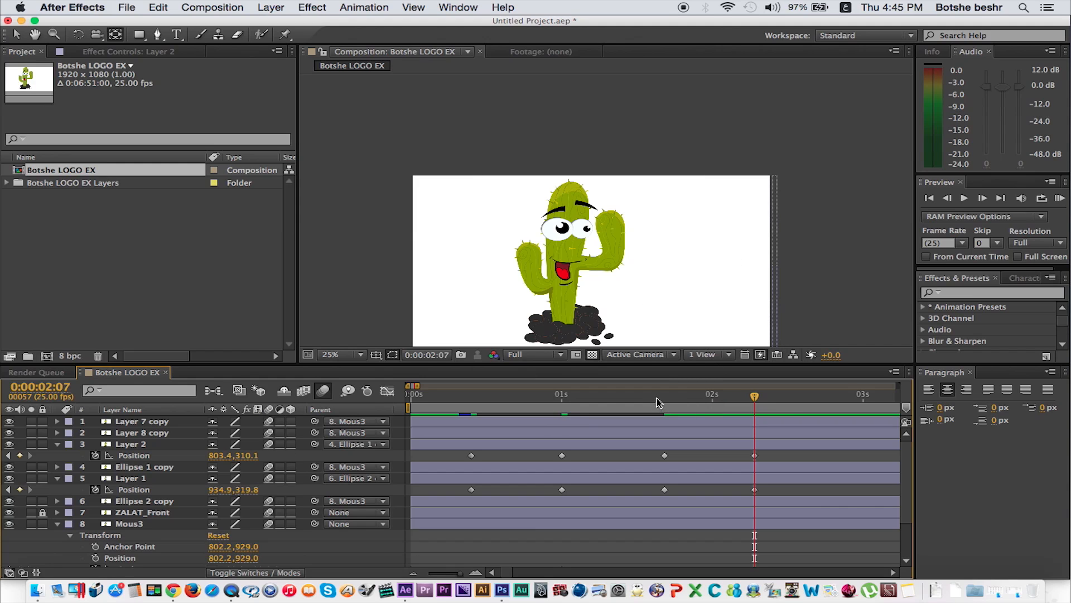
Step: At 0:00:01:17, add a text layer reading BOTSHE beside the cactus
{"action": "left_click", "coordinate": [660, 397]}
{"action": "left_click_drag", "start_coordinate": [660, 400], "coordinate": [665, 397]}
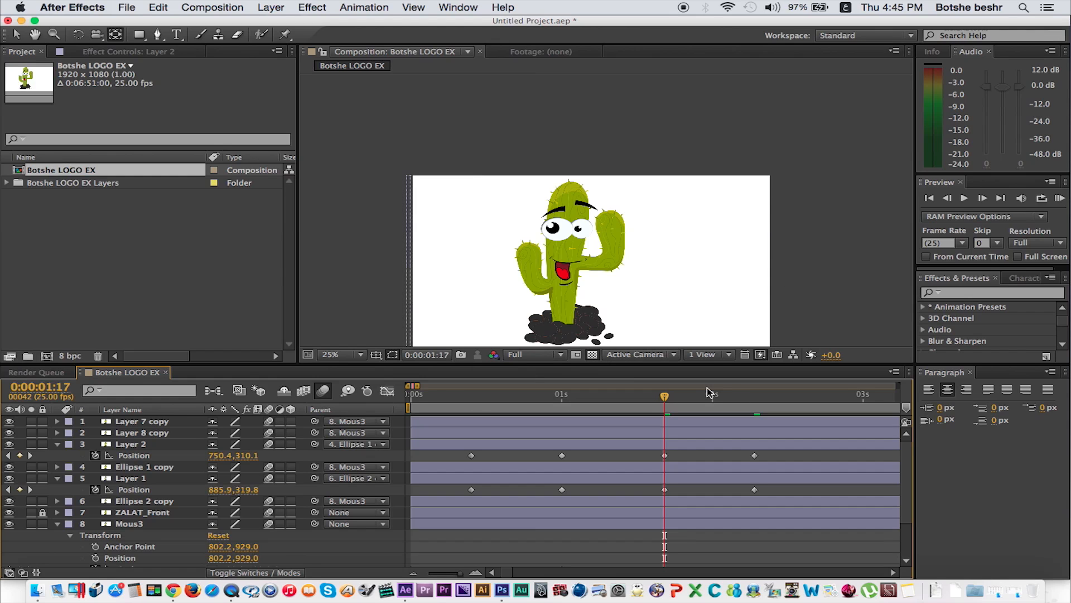
{"action": "left_click", "coordinate": [178, 35]}
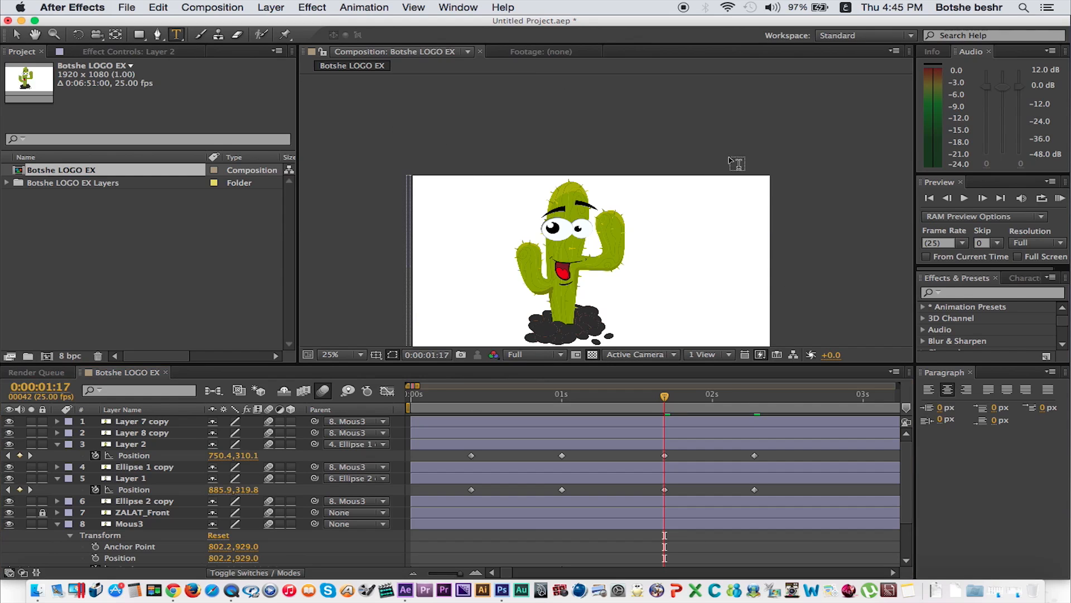
{"action": "left_click", "coordinate": [740, 311]}
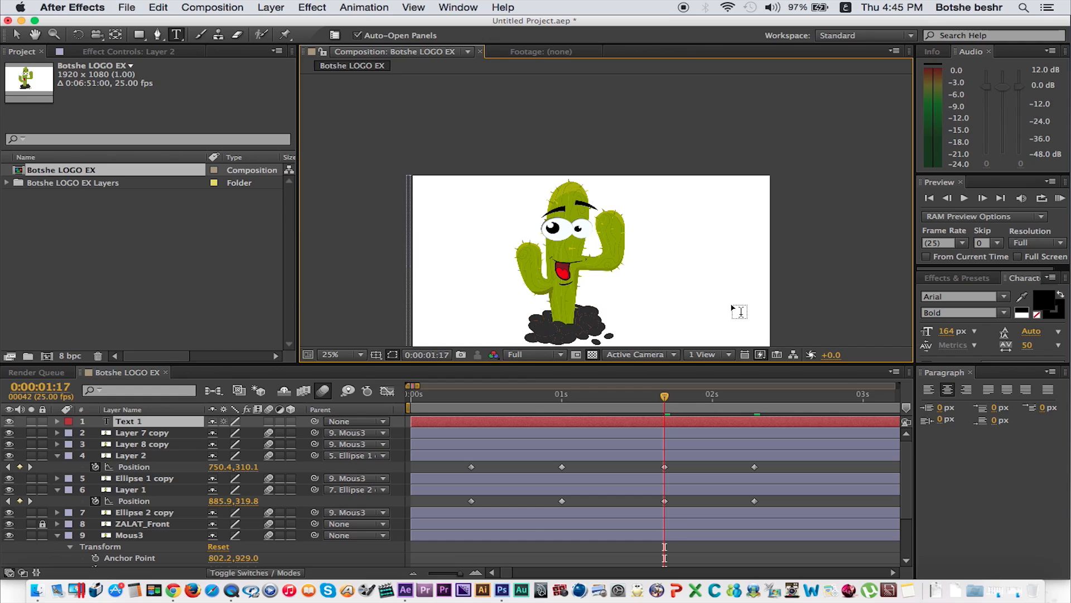
{"action": "type", "text": "أ"}
{"action": "key", "text": "BackSpace"}
{"action": "key", "text": "super+space"}
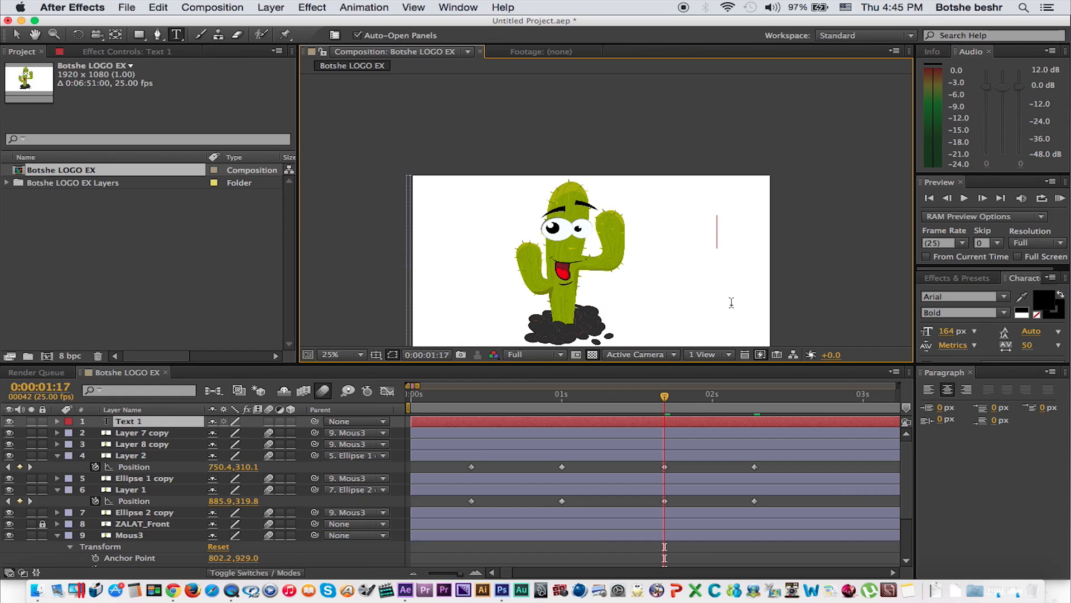
{"action": "type", "text": "BOT"}
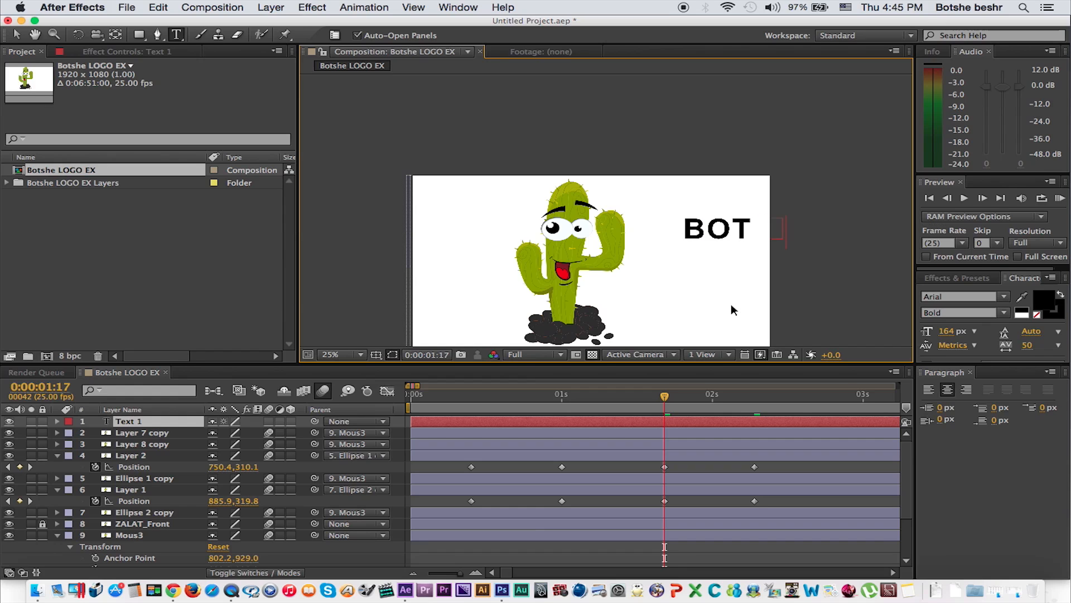
{"action": "key", "text": "BackSpace"}
{"action": "type", "text": "SHE"}
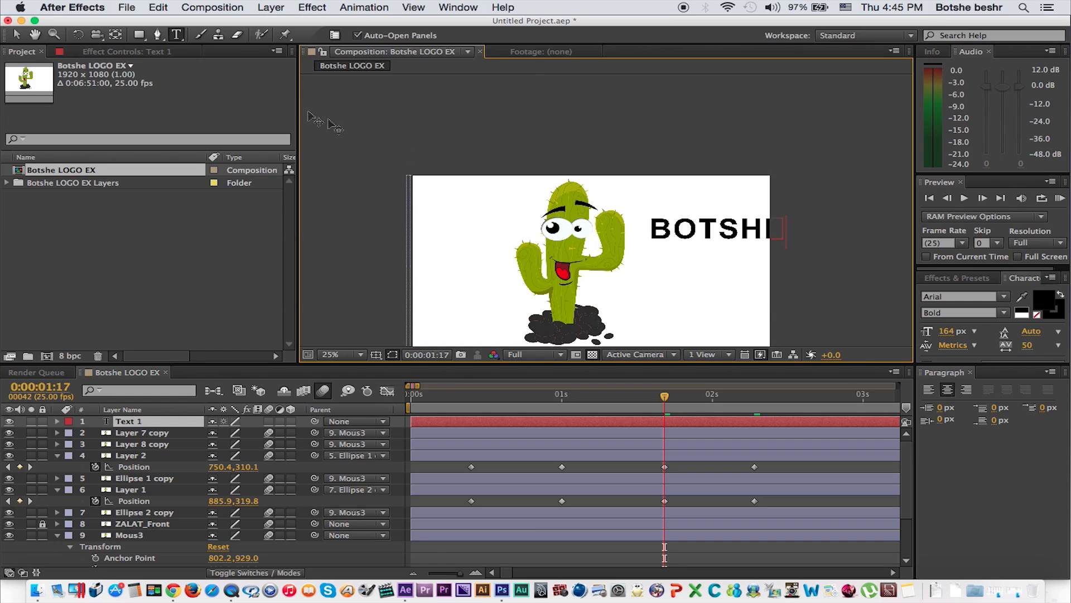
Step: Move the BOTSHE text fully inside the frame beside the cactus's raised arm and scale it down slightly
{"action": "left_click", "coordinate": [16, 35]}
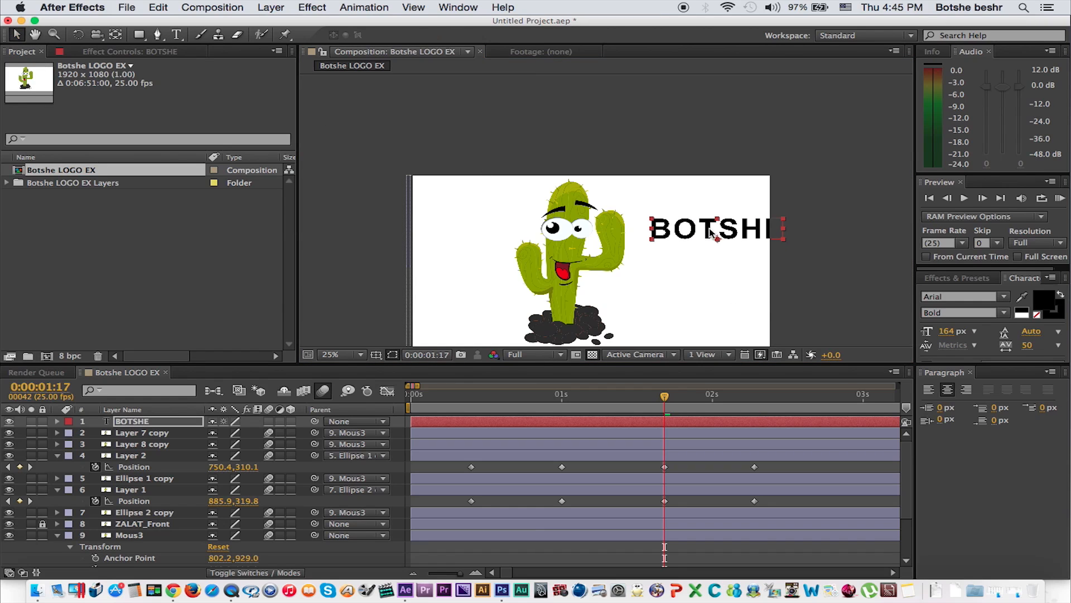
{"action": "left_click_drag", "start_coordinate": [709, 230], "coordinate": [712, 234]}
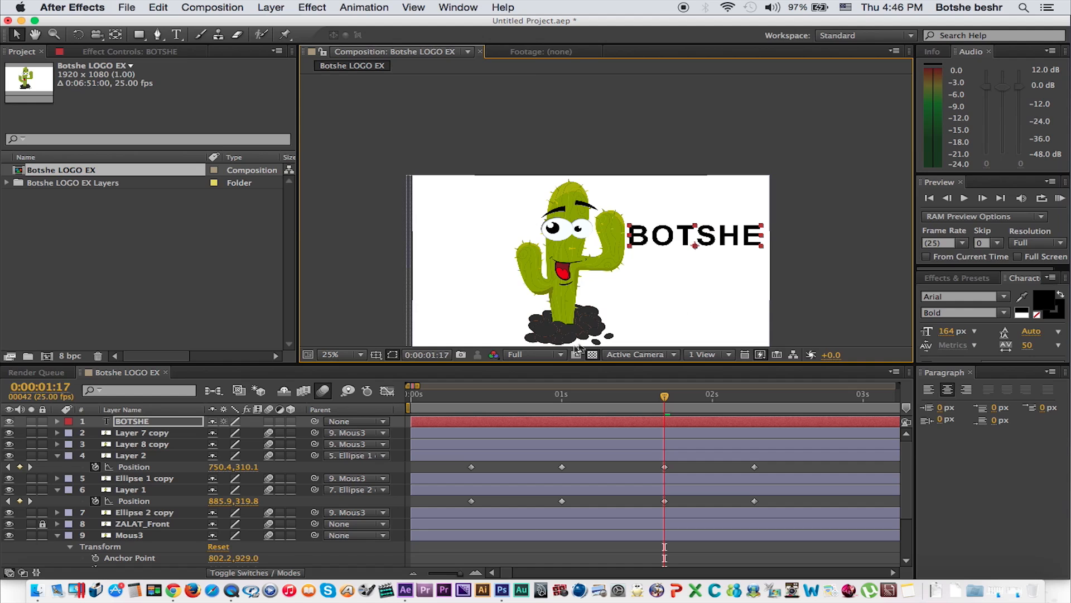
{"action": "left_click_drag", "start_coordinate": [762, 230], "coordinate": [720, 227]}
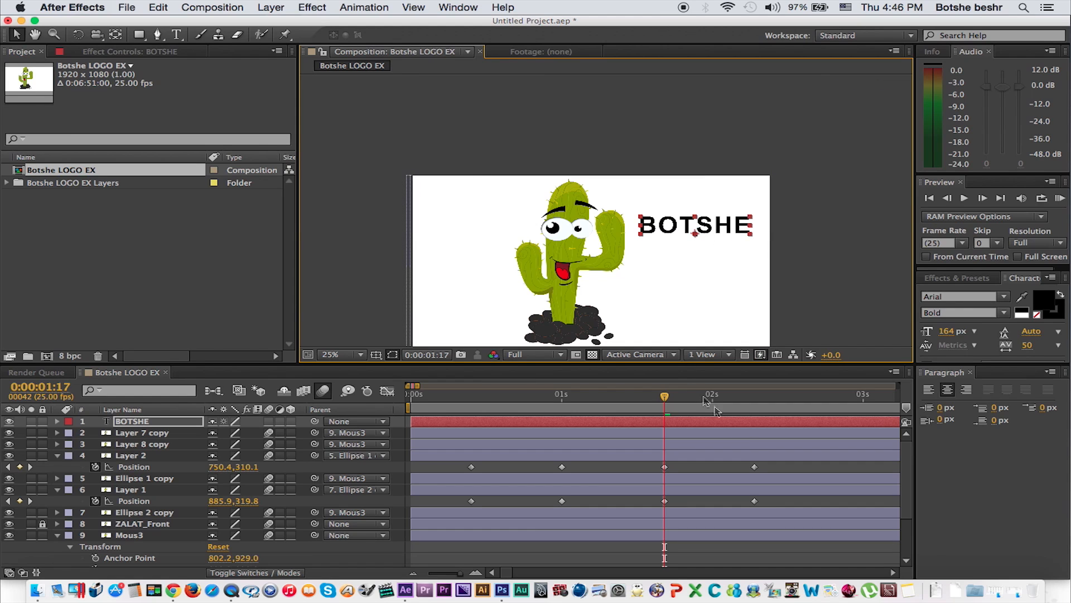
Step: Keyframe the BOTSHE layer's Position at 1516.0, 344.0 at 0:00:02:07 and at 2268.0, 344.0 at 0:00:01:17
{"action": "left_click", "coordinate": [755, 398]}
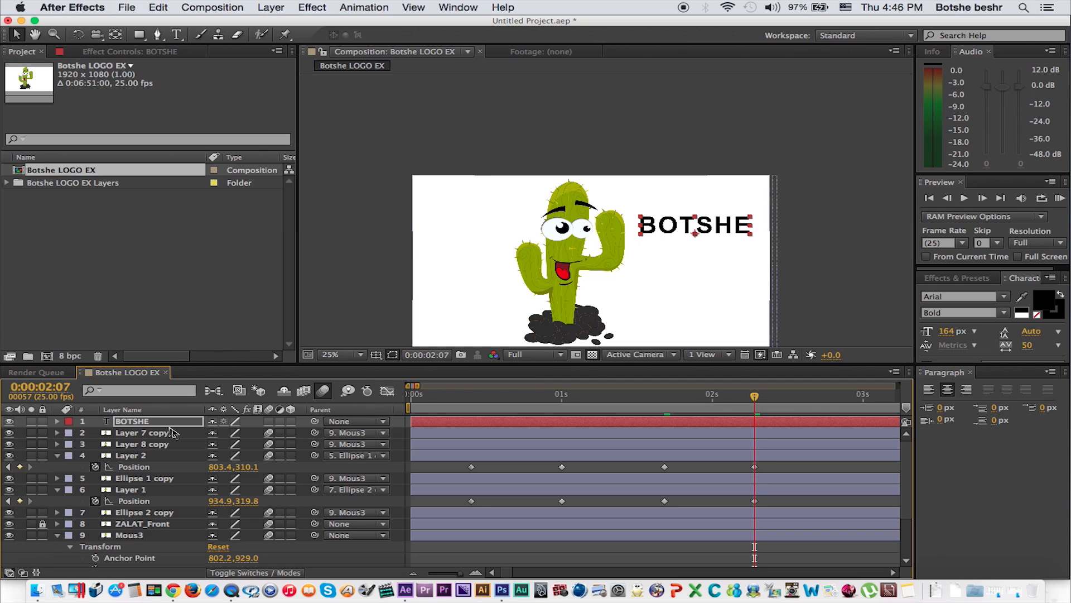
{"action": "left_click", "coordinate": [154, 423]}
{"action": "key", "text": "alt+shift+p"}
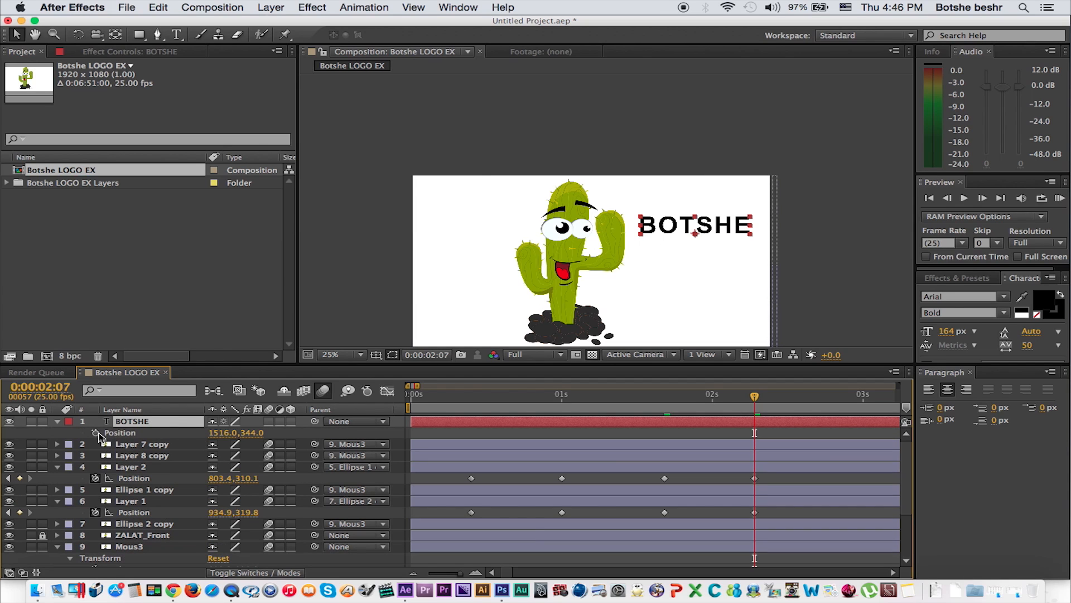
{"action": "left_click_drag", "start_coordinate": [668, 393], "coordinate": [665, 394]}
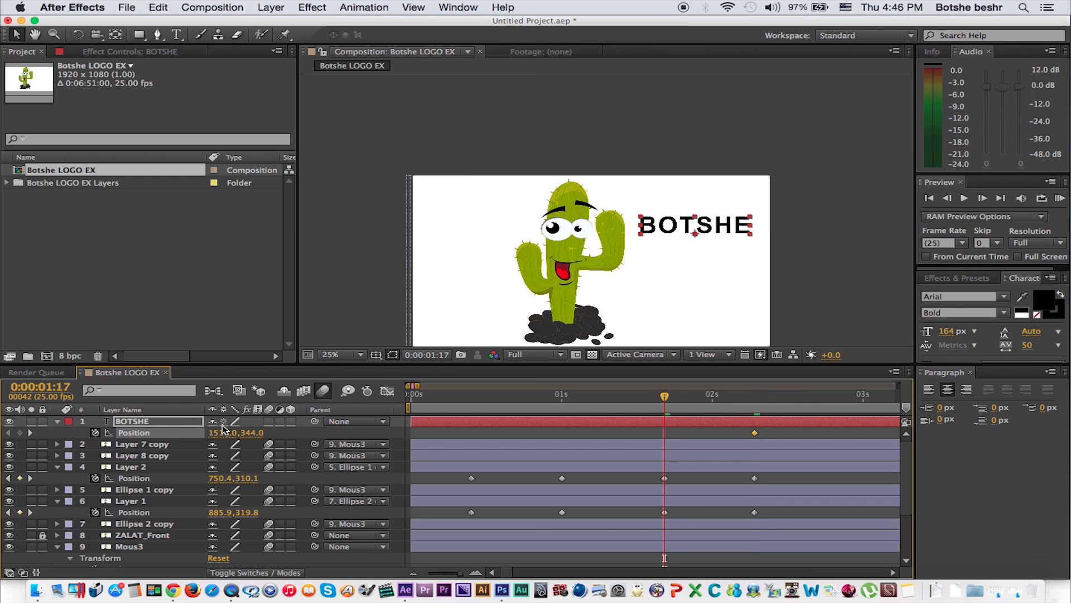
{"action": "left_click_drag", "start_coordinate": [217, 436], "coordinate": [820, 468]}
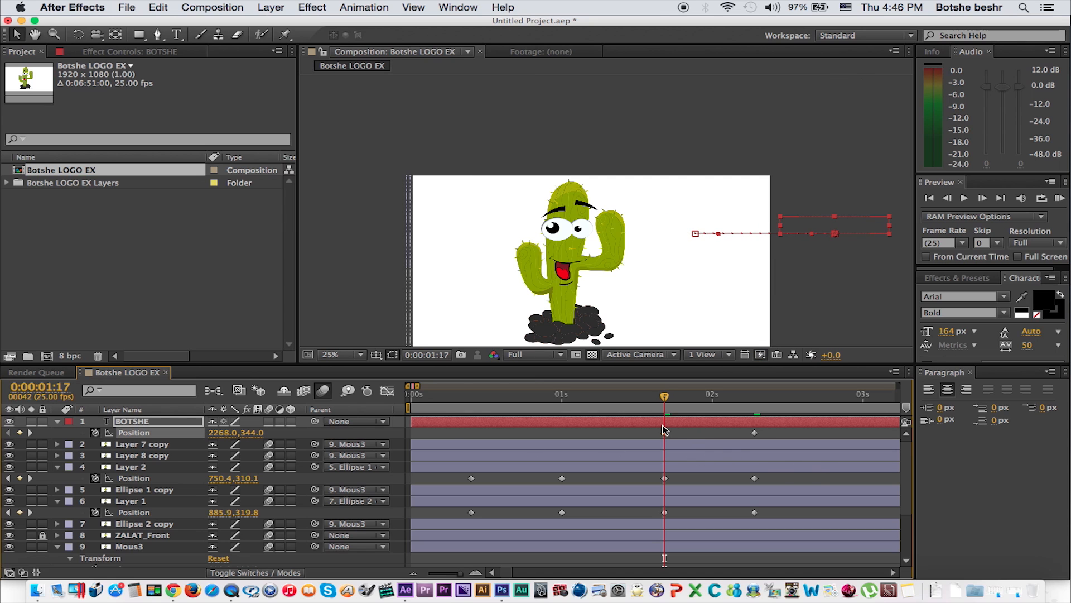
Step: Preview the text entrance from 0:00:01:17 and examine the cactus growth from the start up to 0:00:01:00
{"action": "key", "text": "space"}
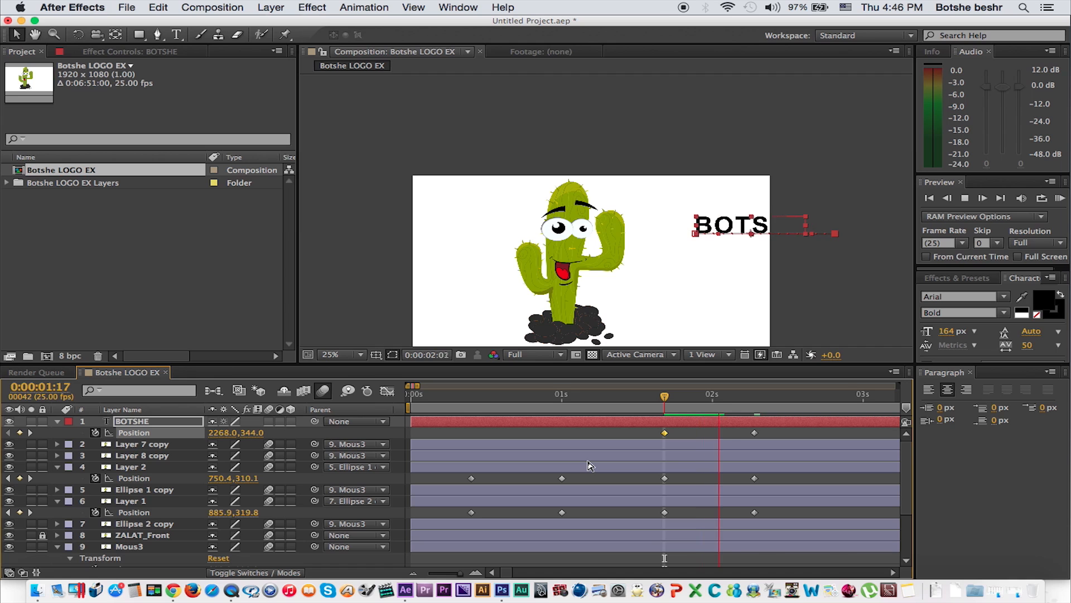
{"action": "key", "text": "space"}
{"action": "left_click_drag", "start_coordinate": [555, 398], "coordinate": [411, 400]}
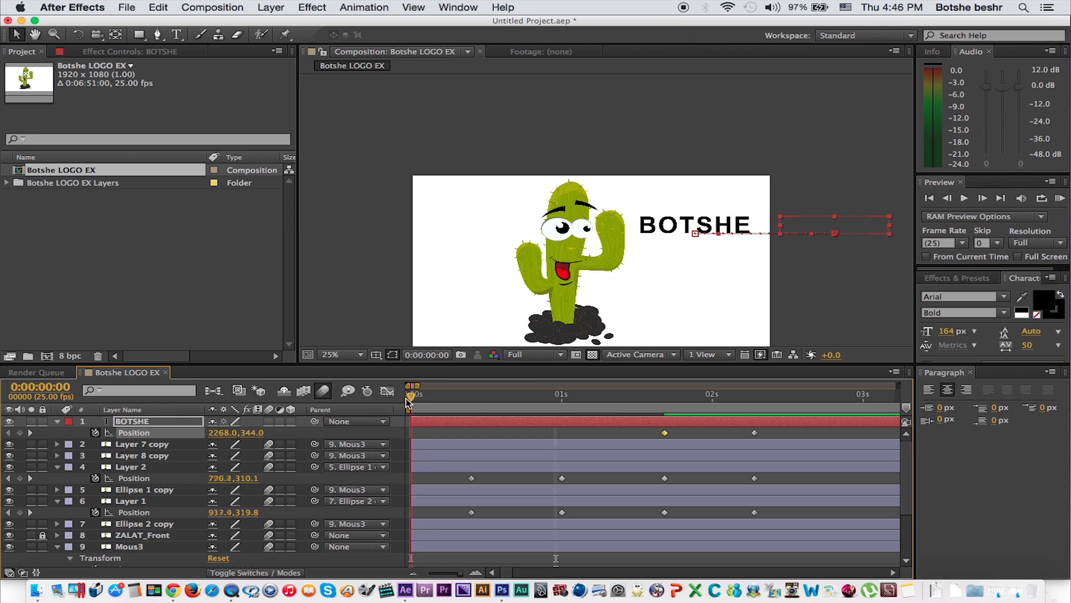
{"action": "key", "text": "space"}
{"action": "left_click", "coordinate": [467, 400]}
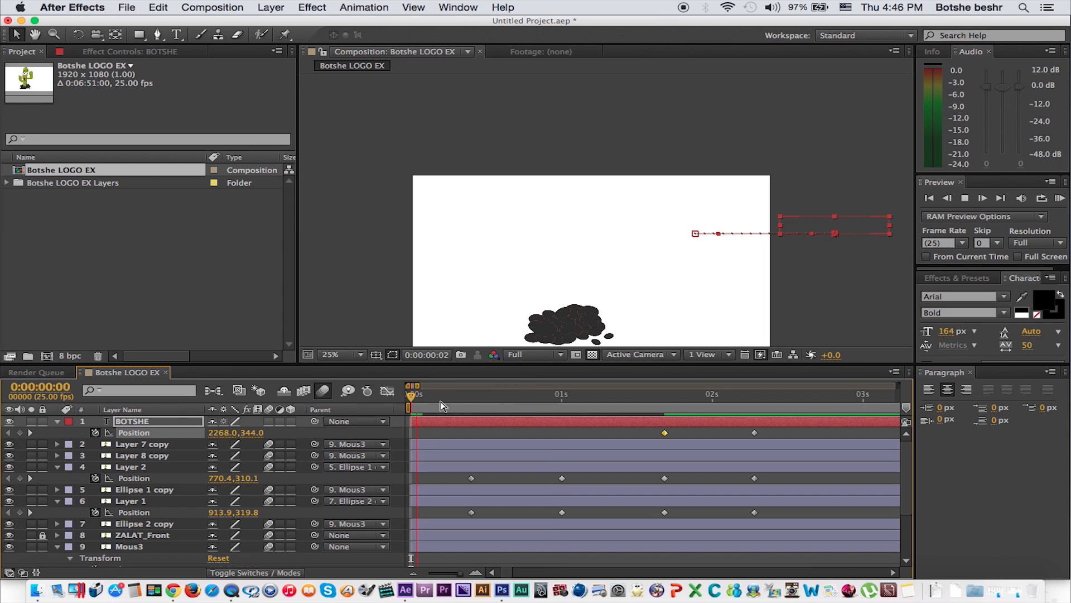
{"action": "left_click", "coordinate": [483, 400]}
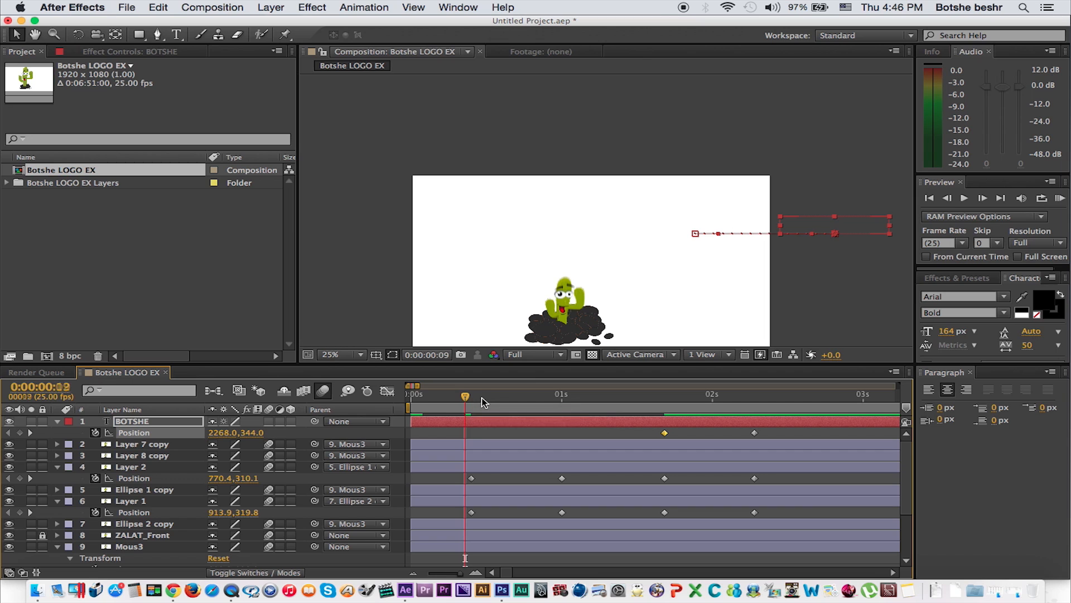
{"action": "left_click", "coordinate": [533, 399]}
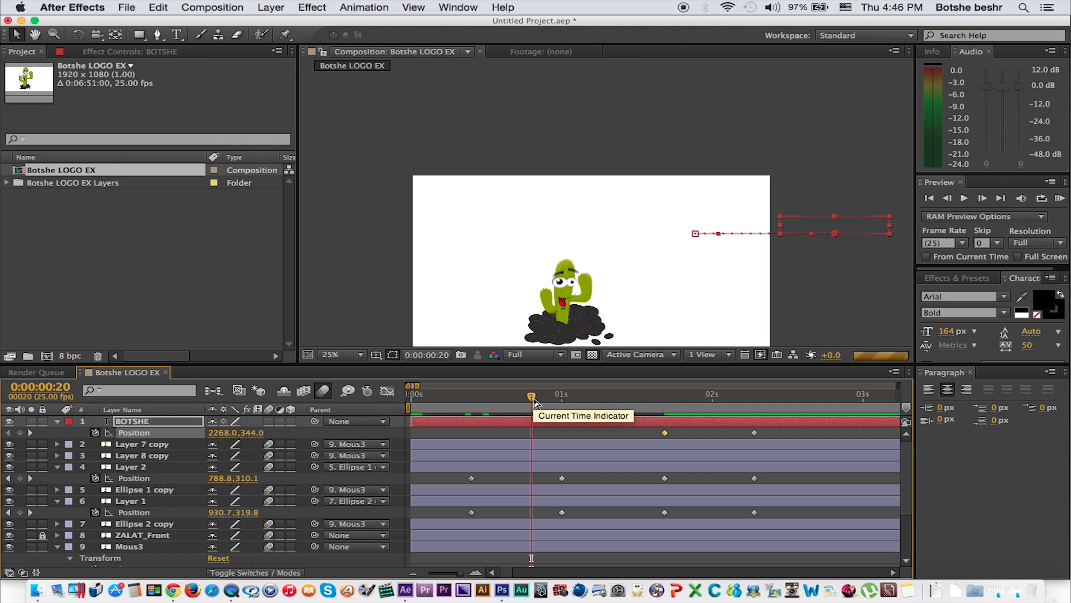
{"action": "left_click", "coordinate": [562, 397]}
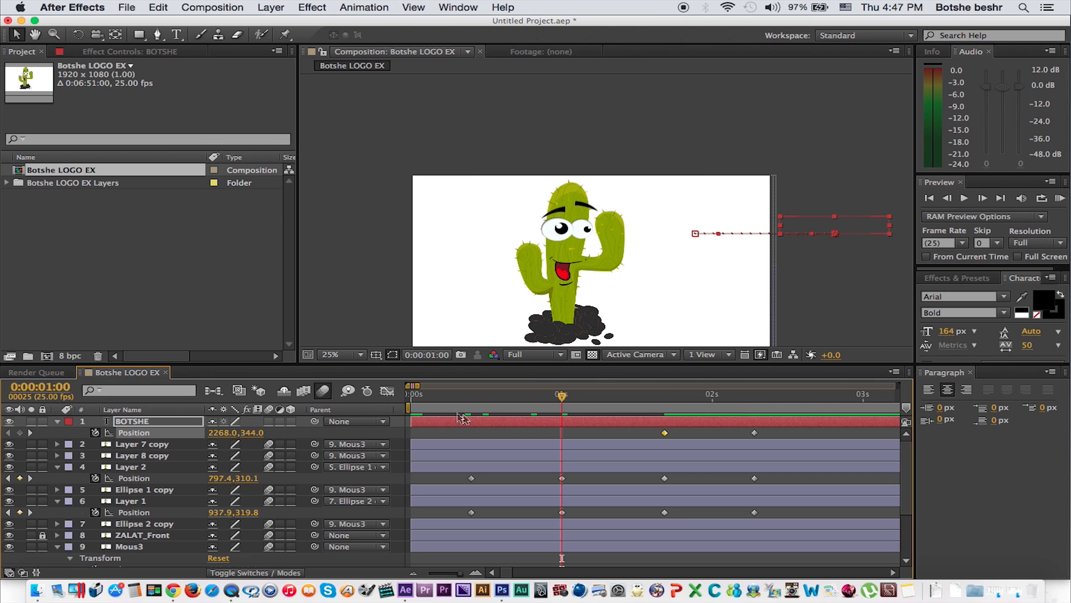
Step: Keyframe the Position of Layer 7 copy and Layer 8 copy, the cactus's eyebrows, at 0:00:01:00
{"action": "left_click", "coordinate": [544, 444]}
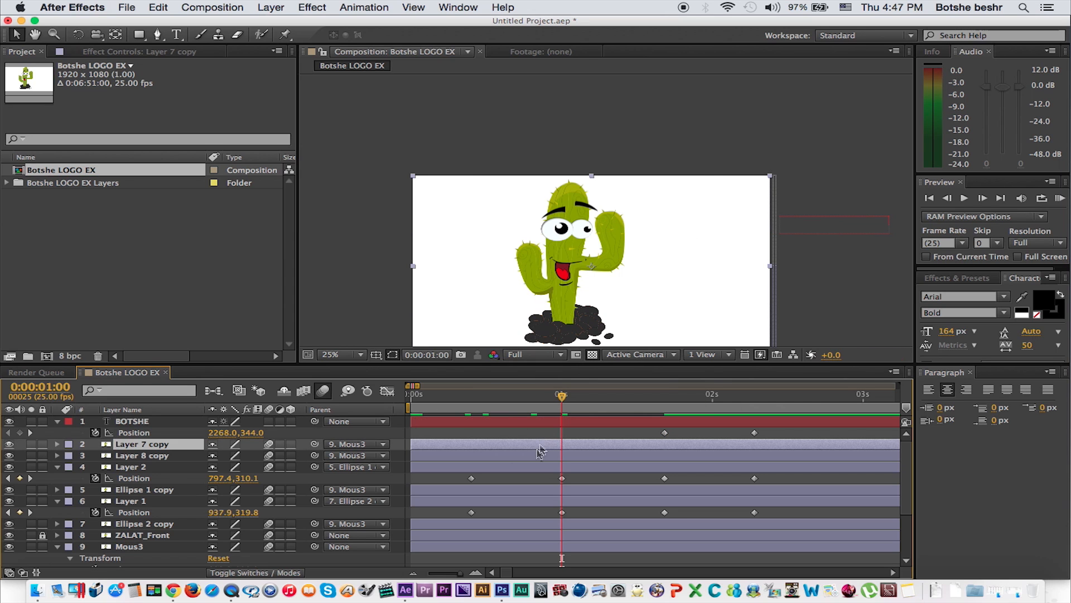
{"action": "left_click", "coordinate": [143, 457], "text": "shift"}
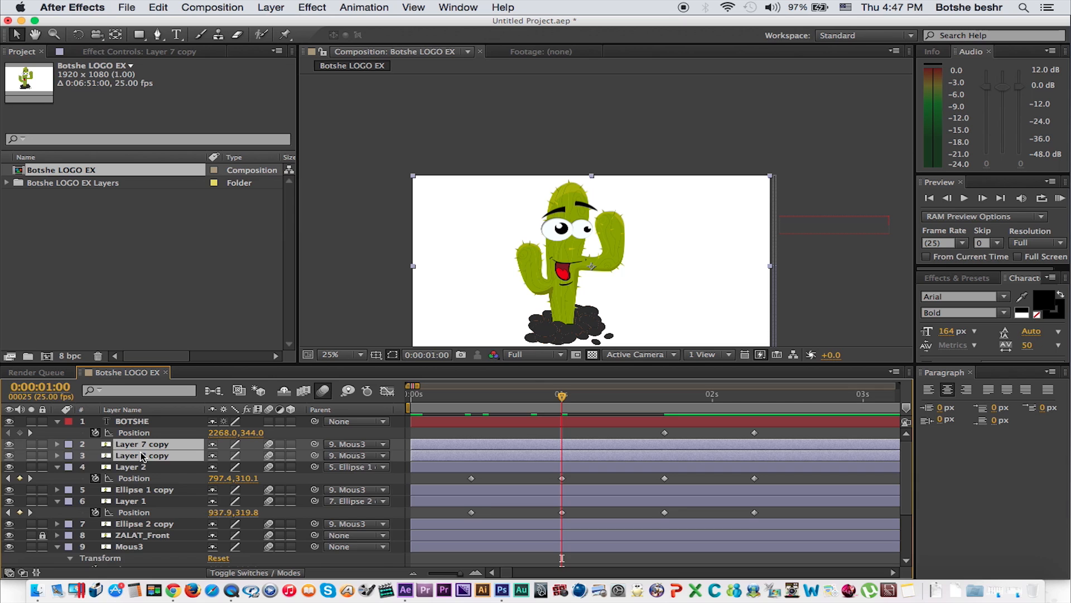
{"action": "key", "text": "p"}
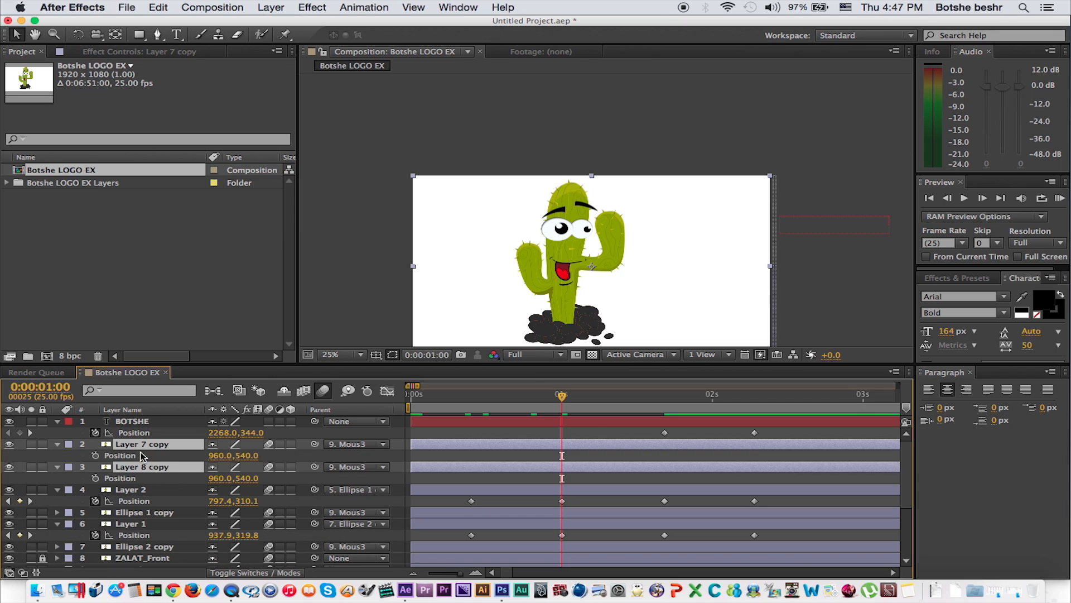
{"action": "left_click", "coordinate": [96, 456]}
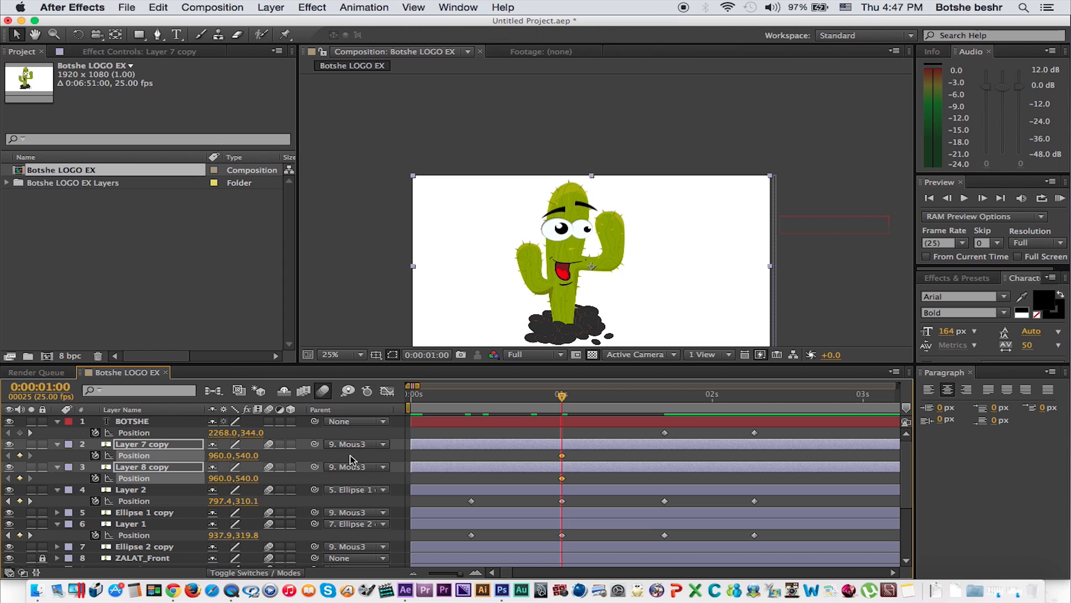
Step: At 0:00:01:10, raise the Layer 8 copy eyebrow to Position 960.0, 500.0
{"action": "key", "text": "shift+Page_Down"}
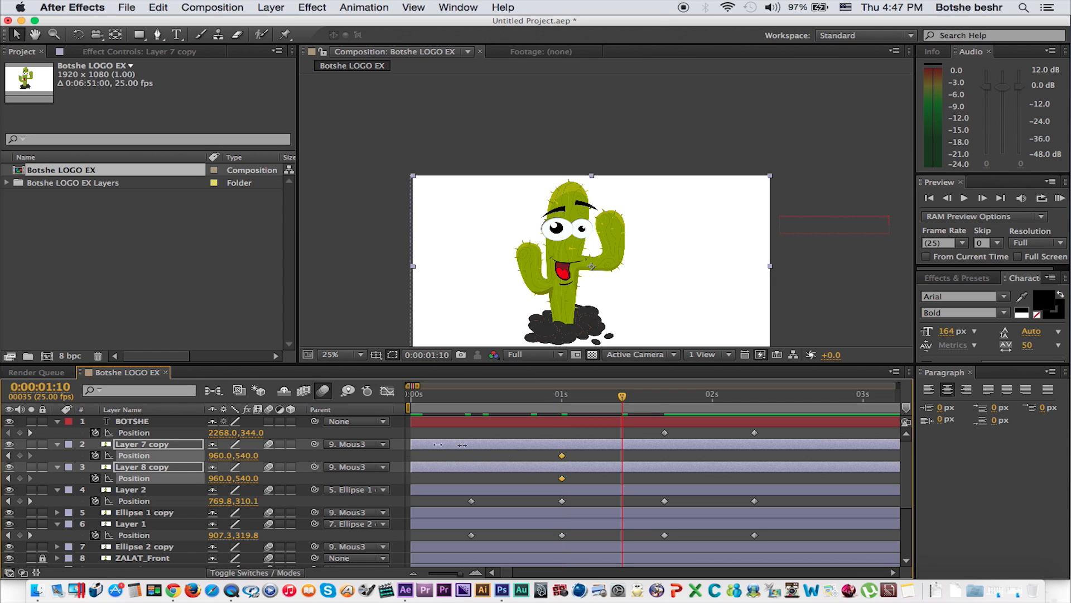
{"action": "left_click", "coordinate": [558, 479]}
{"action": "left_click", "coordinate": [534, 467]}
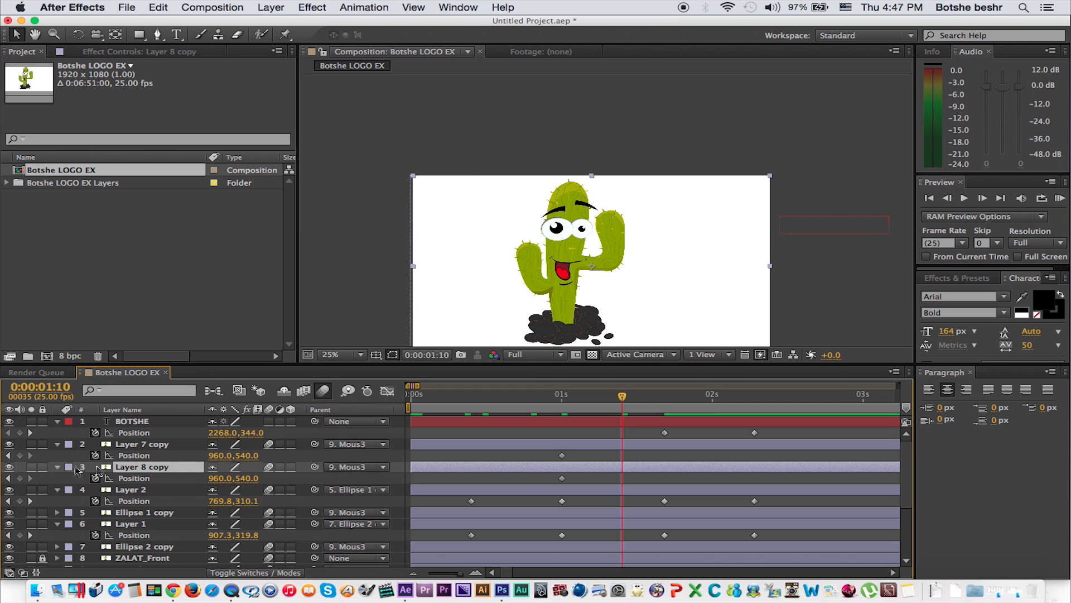
{"action": "key", "text": "shift+Up"}
{"action": "key", "text": "shift+Up"}
{"action": "key", "text": "shift+Up"}
{"action": "key", "text": "shift+Up"}
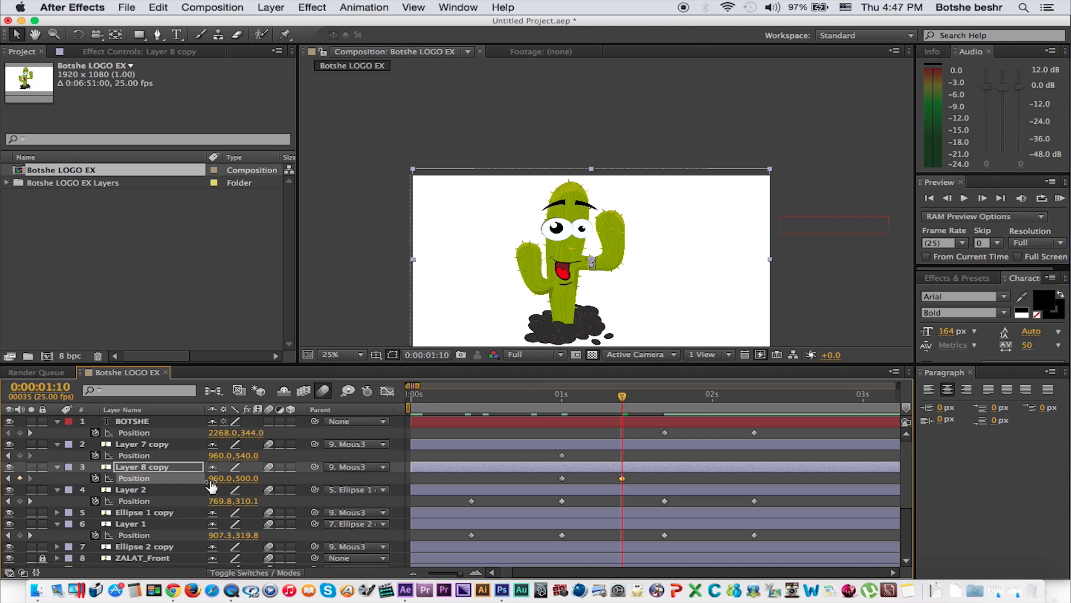
Step: Lower the Layer 7 copy eyebrow to Position 960.0, 580.0 at 0:00:01:10
{"action": "key", "text": "super+Up"}
{"action": "key", "text": "shift+Down"}
{"action": "key", "text": "shift+Down"}
{"action": "key", "text": "shift+Down"}
{"action": "key", "text": "shift+Down"}
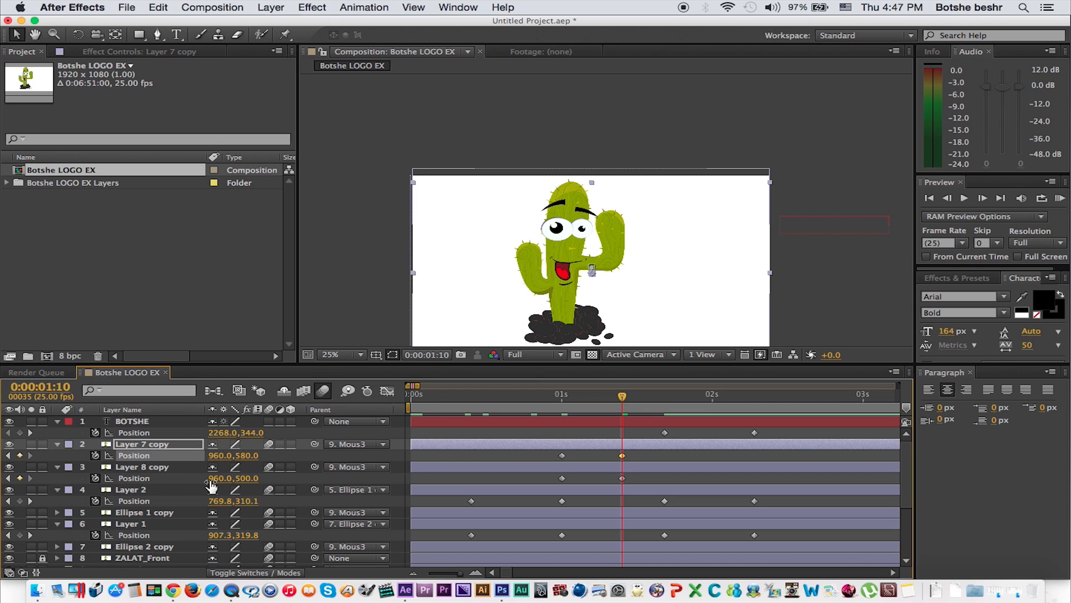
Step: Preview the eyebrow movement from 0:00:01:00 and examine the pose at 0:00:01:10
{"action": "left_click", "coordinate": [563, 397]}
{"action": "key", "text": "space"}
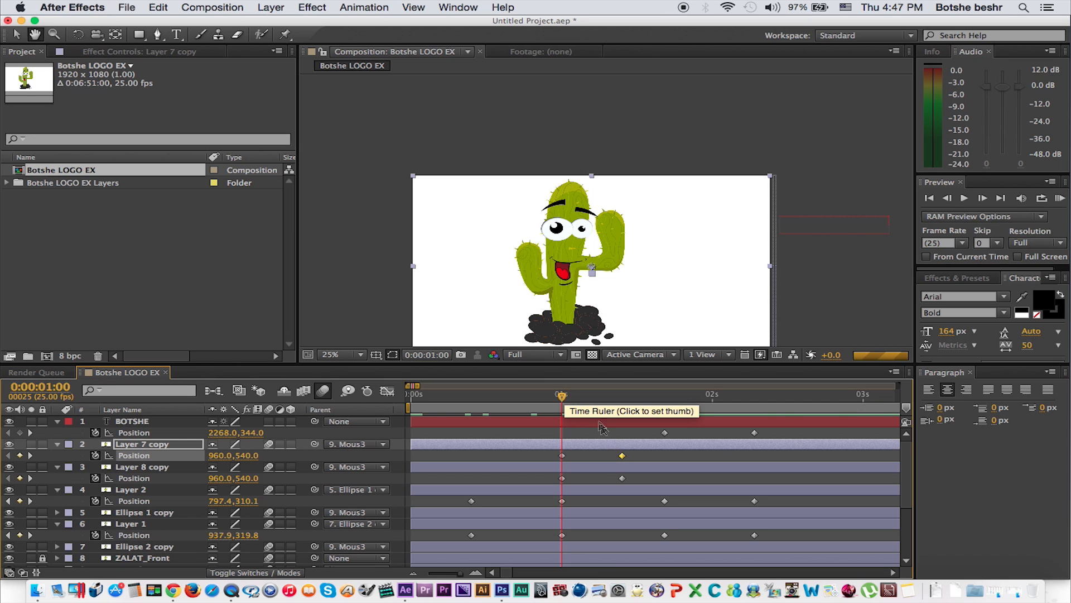
{"action": "key", "text": "space"}
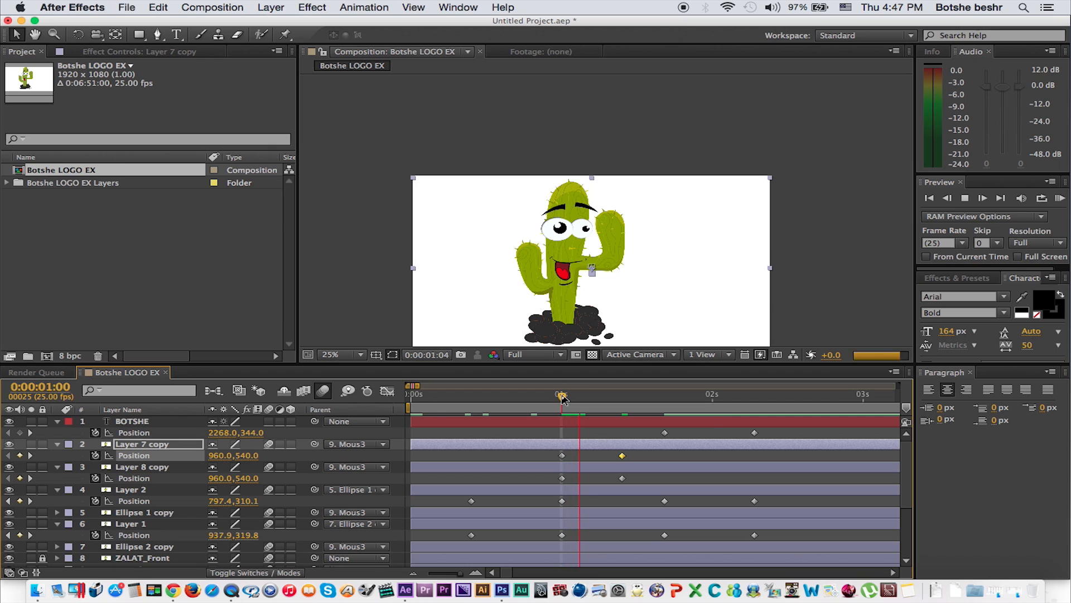
{"action": "left_click", "coordinate": [622, 403]}
{"action": "key", "text": "shift+Right"}
{"action": "key", "text": "shift+Left"}
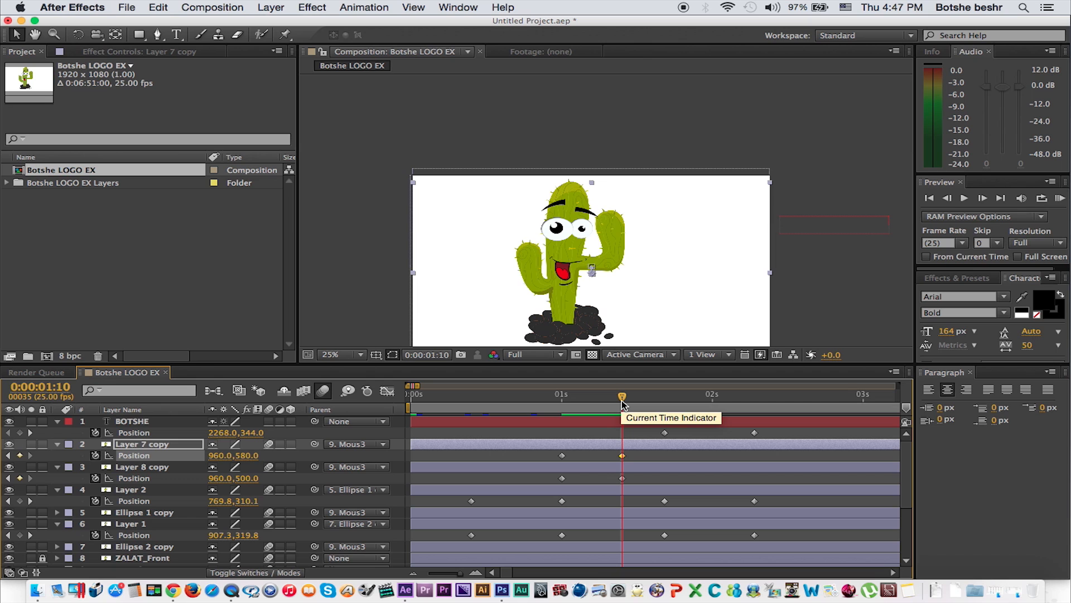
Step: Copy the 0:00:01:00 Position keyframes of Layer 7 copy and Layer 8 copy to 0:00:01:20, returning both eyebrows to 960.0, 540.0
{"action": "key", "text": "shift+Page_Down"}
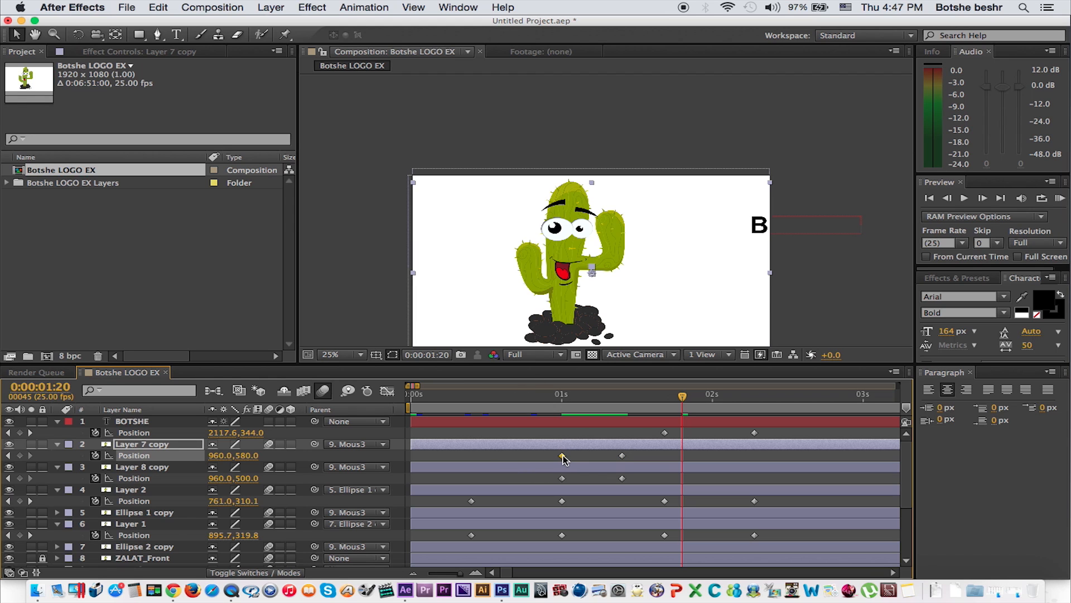
{"action": "mouse_move", "coordinate": [563, 459]}
{"action": "key", "text": "super+c"}
{"action": "key", "text": "super+v"}
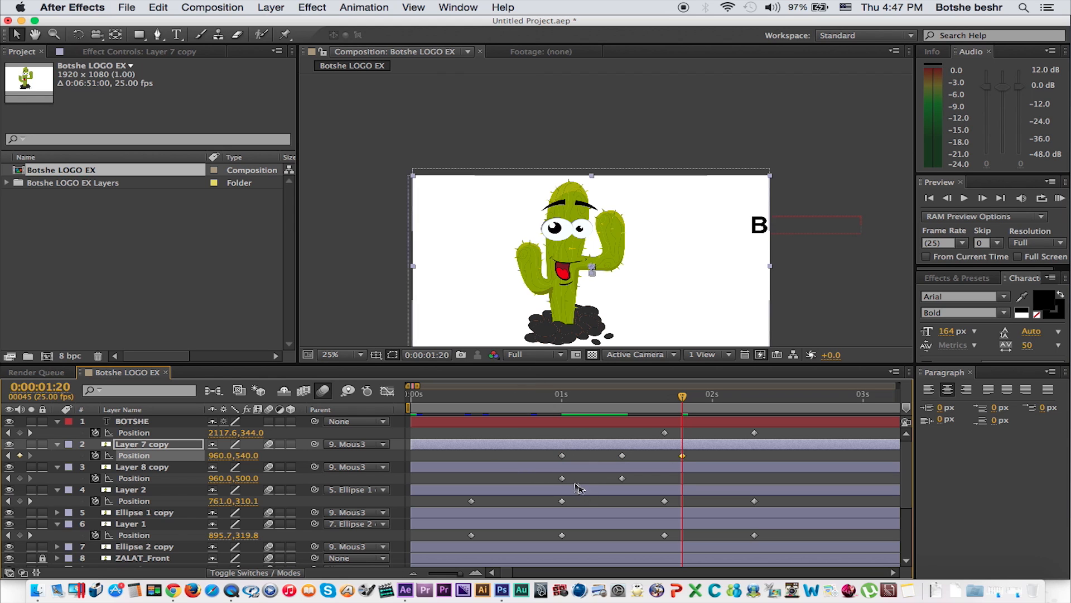
{"action": "left_click", "coordinate": [563, 479]}
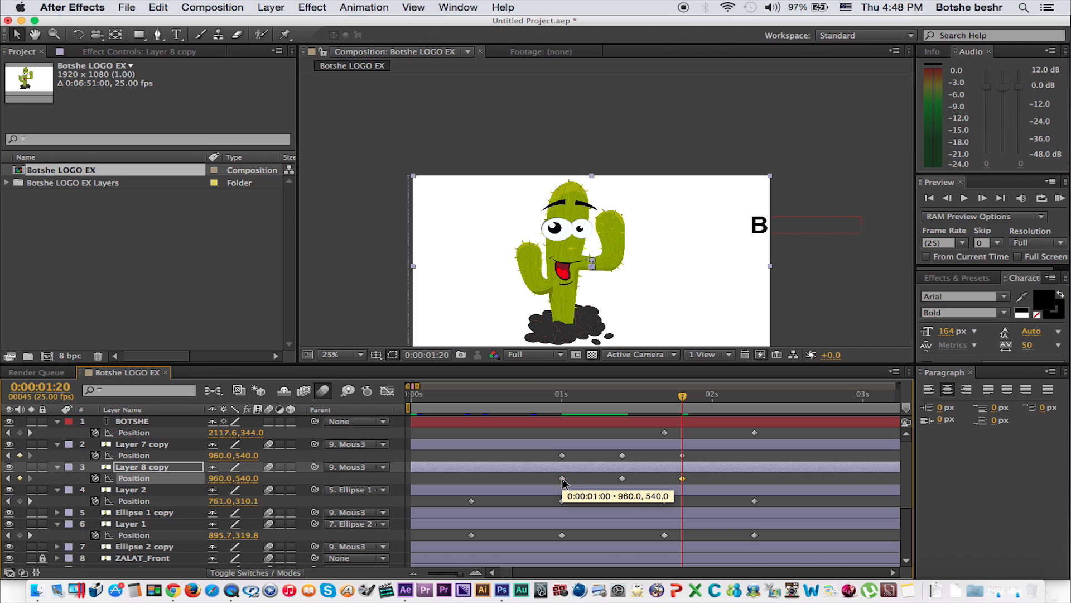
{"action": "key", "text": "super+v"}
Step: Play the eyebrow animation and text entrance from 0:00:00:24
{"action": "left_click", "coordinate": [556, 396]}
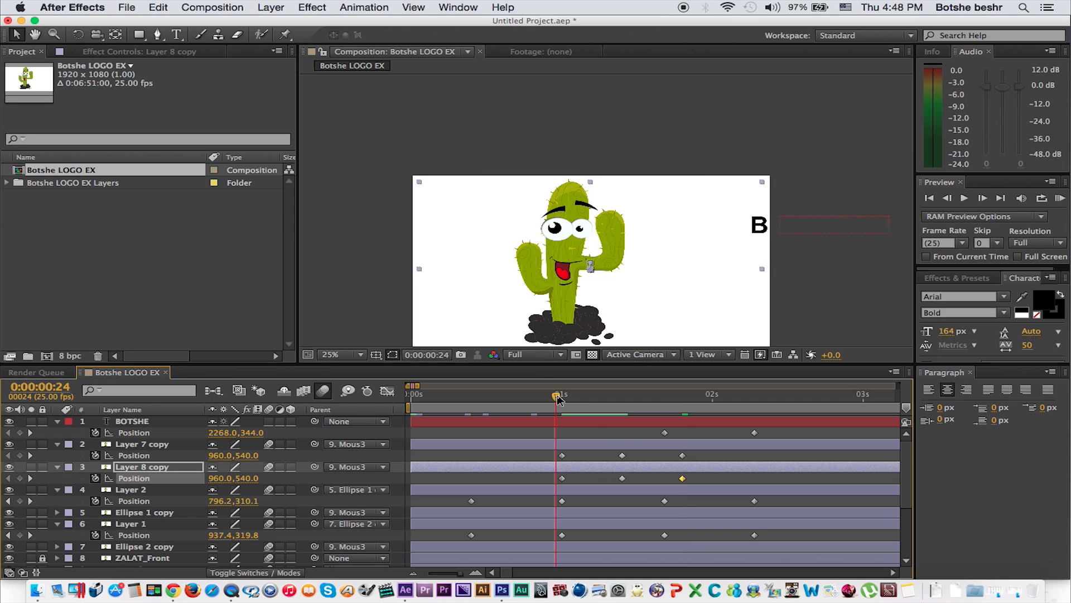
{"action": "key", "text": "space"}
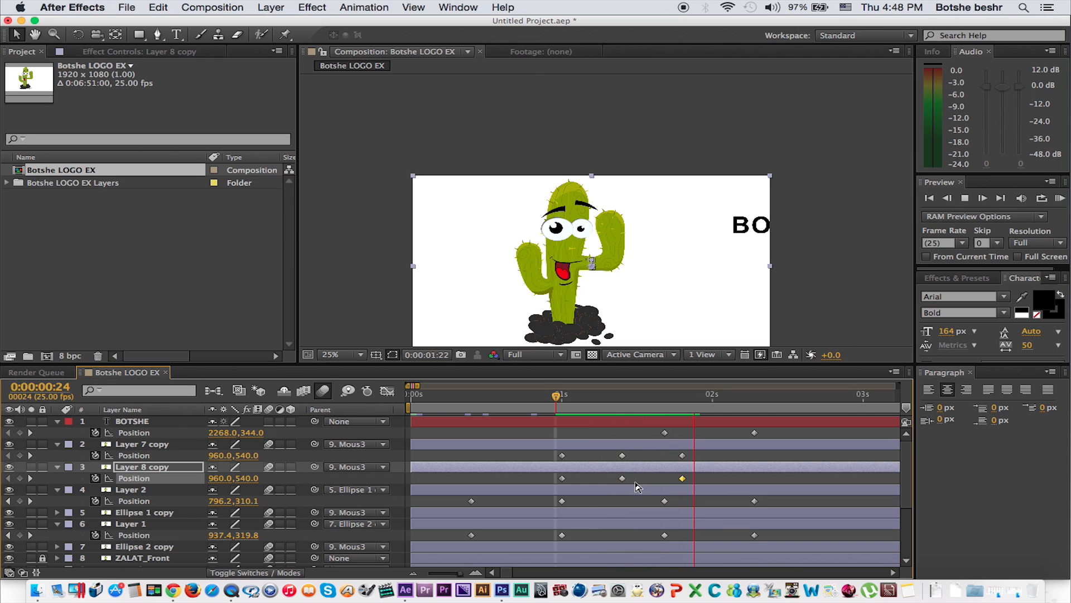
{"action": "key", "text": "space"}
Step: Enable motion blur on the BOTSHE text layer
{"action": "left_click", "coordinate": [494, 421]}
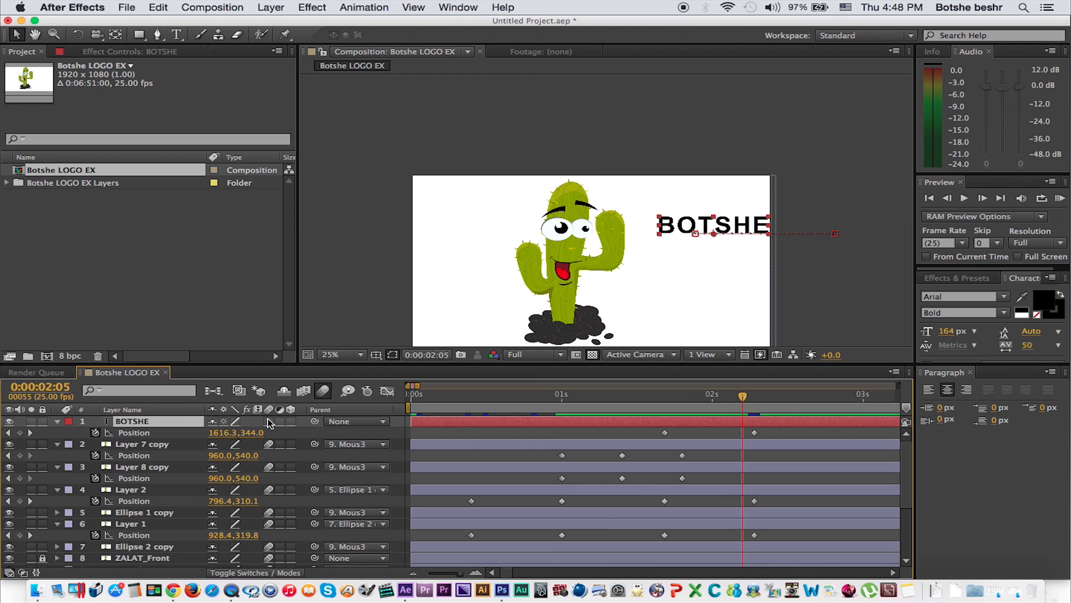
{"action": "left_click", "coordinate": [269, 421]}
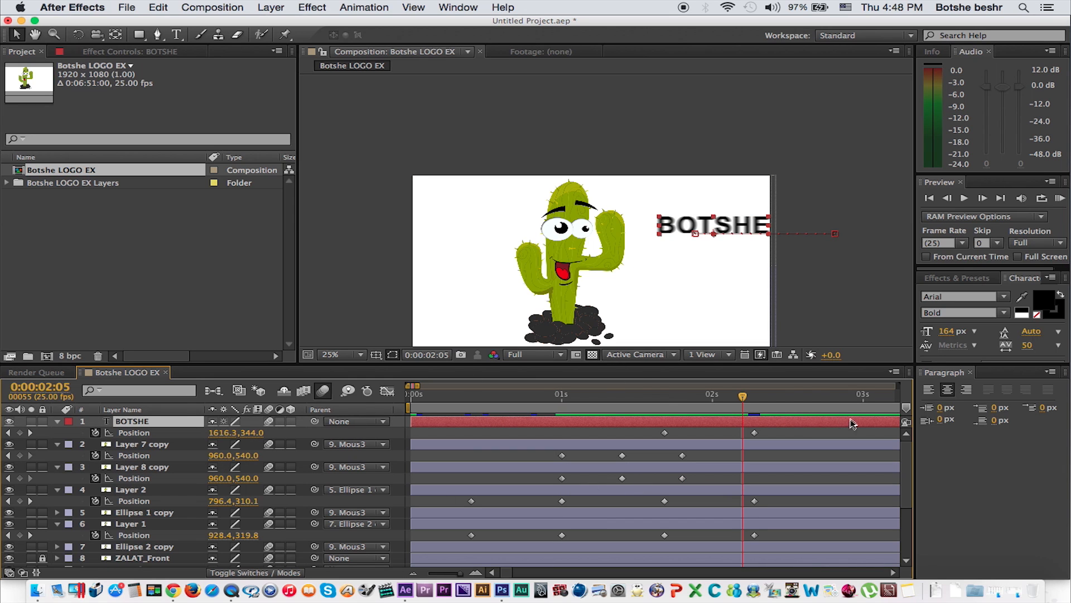
Step: Check the text's resting pose at 0:00:02:07 and RAM preview the whole animation with the work area extended to about 0:00:03:00
{"action": "left_click", "coordinate": [754, 397]}
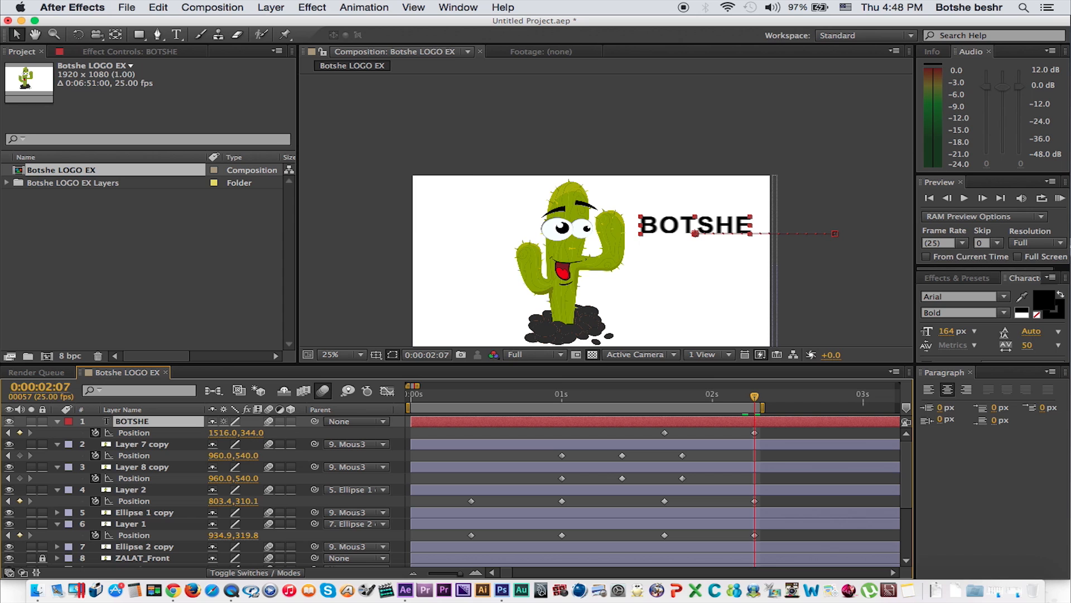
{"action": "left_click", "coordinate": [1062, 199]}
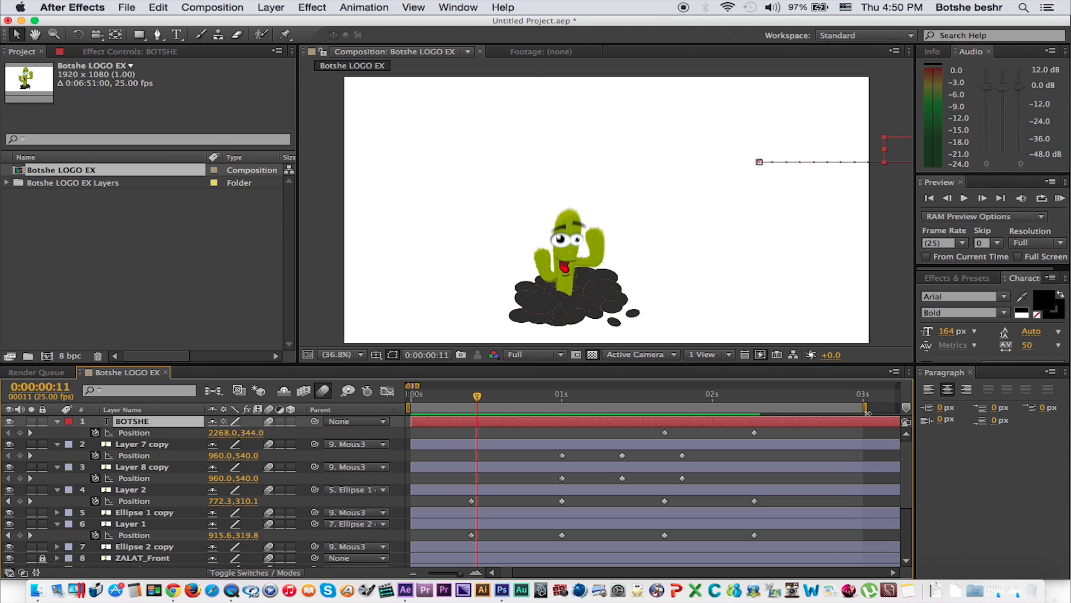
{"action": "left_click", "coordinate": [1063, 197]}
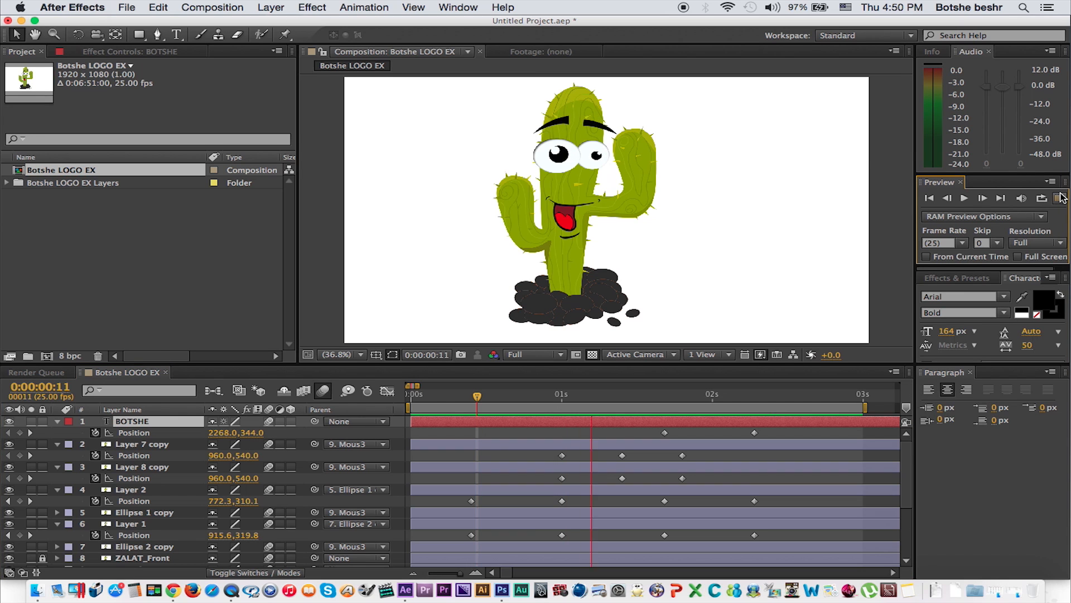